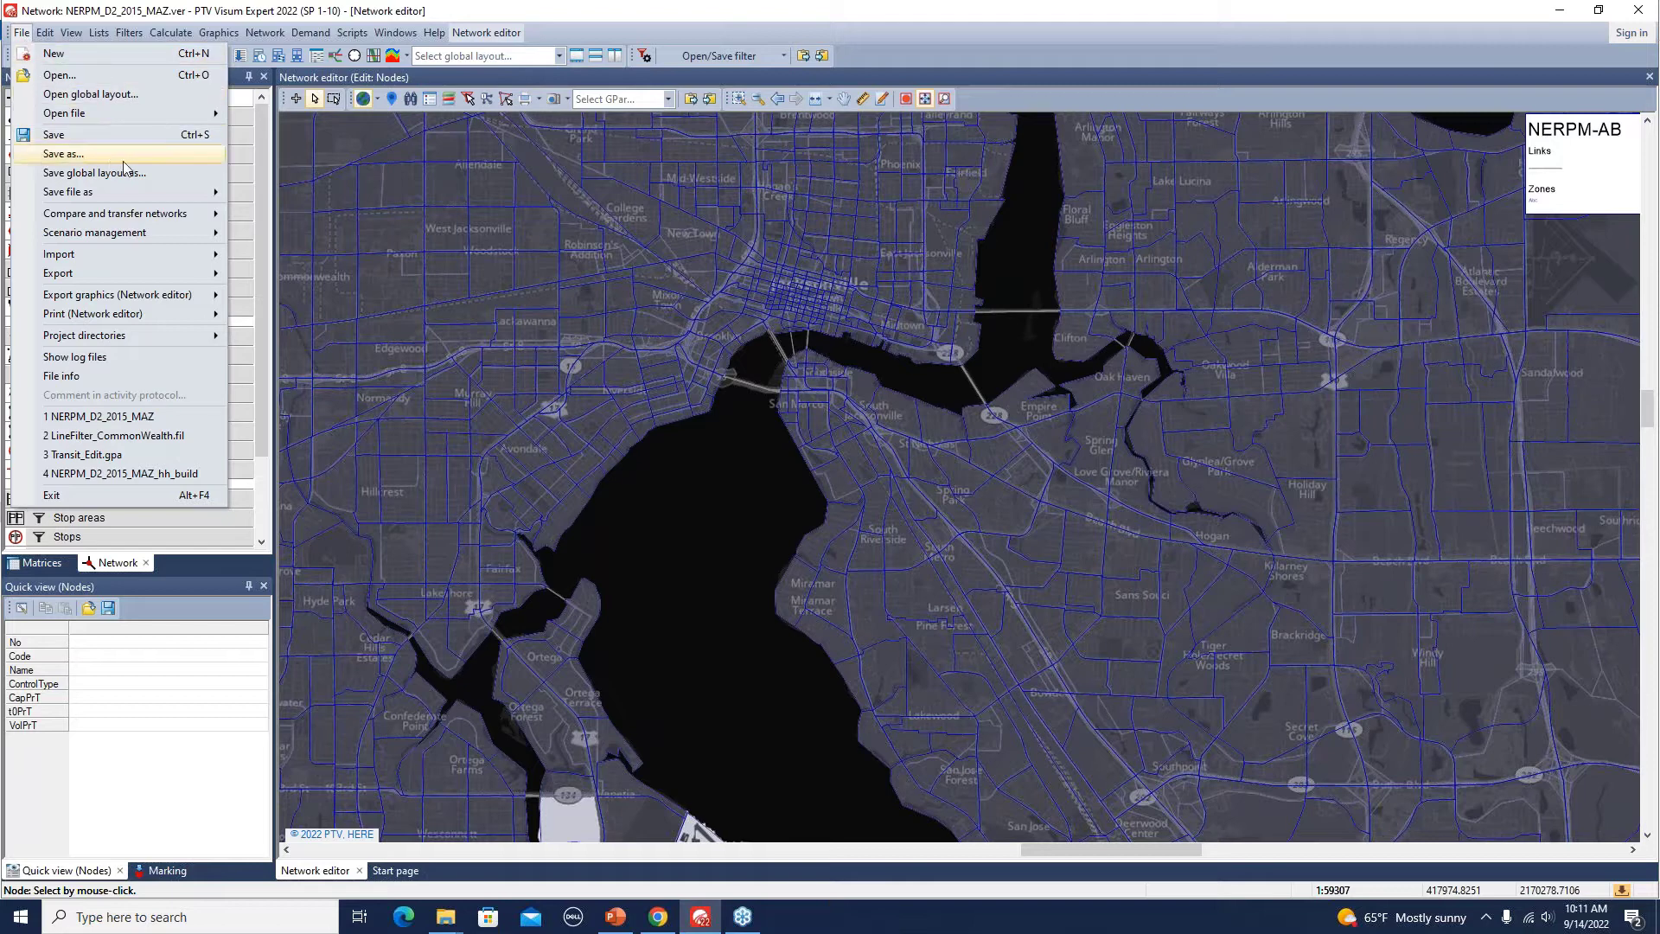
# - Save a copy of the network version in the NERPMAB folder as NERPM_D2_2015_MAZ_build
pyautogui.click(178, 154)
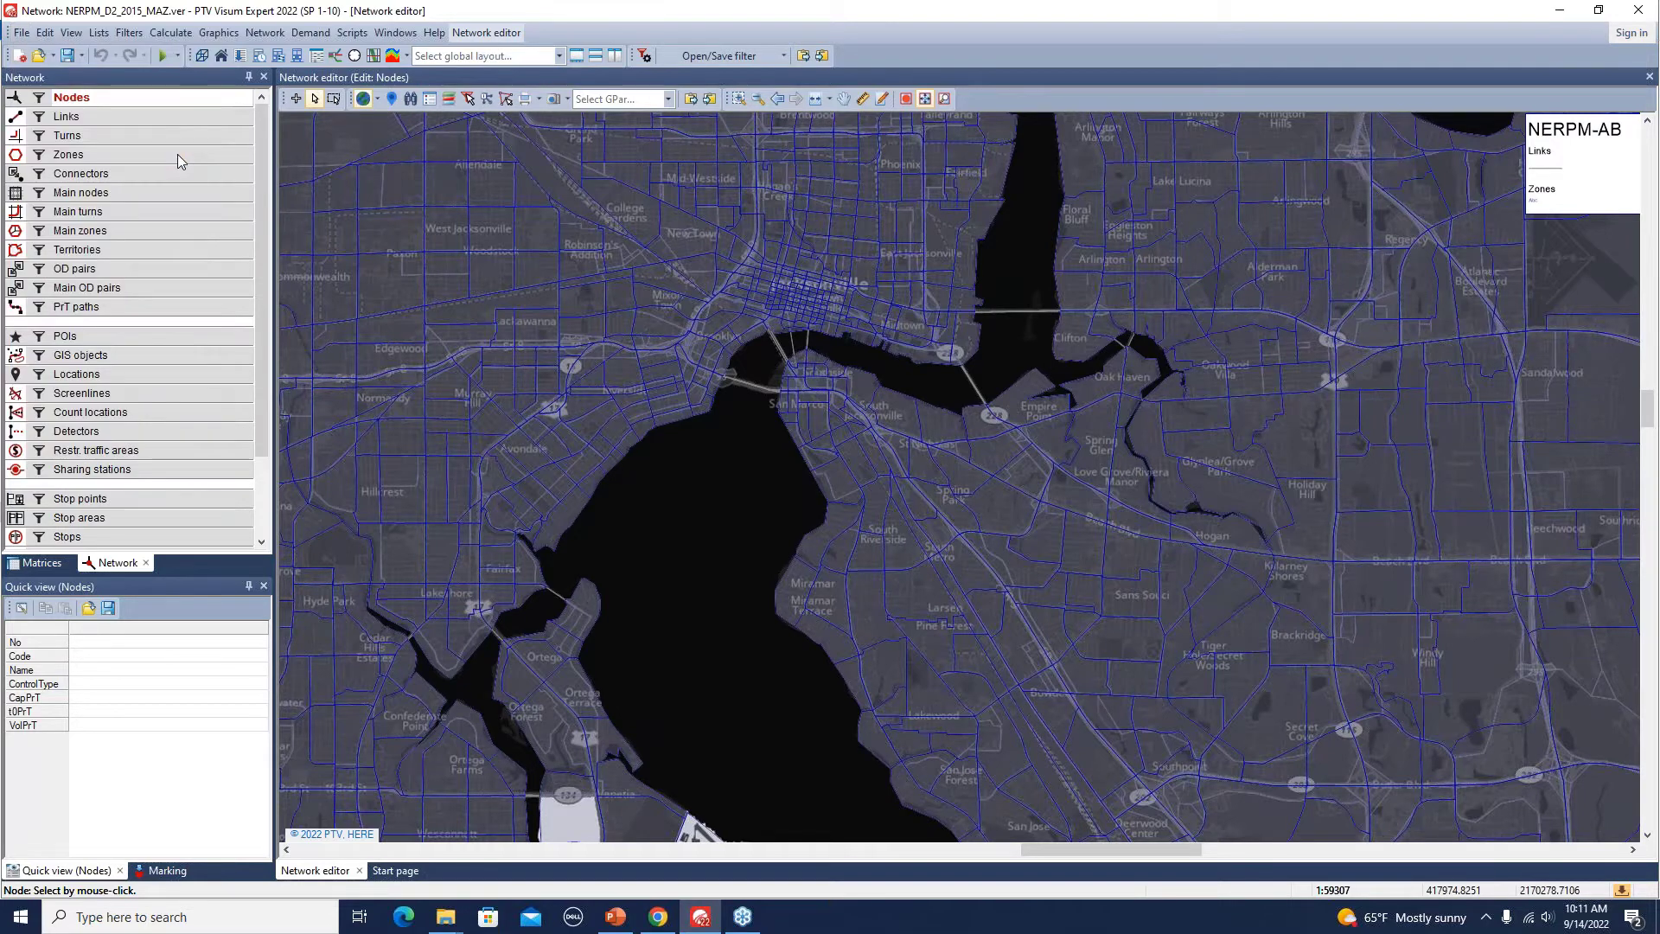
pyautogui.moveTo(681, 235); pyautogui.dragTo(612, 173)
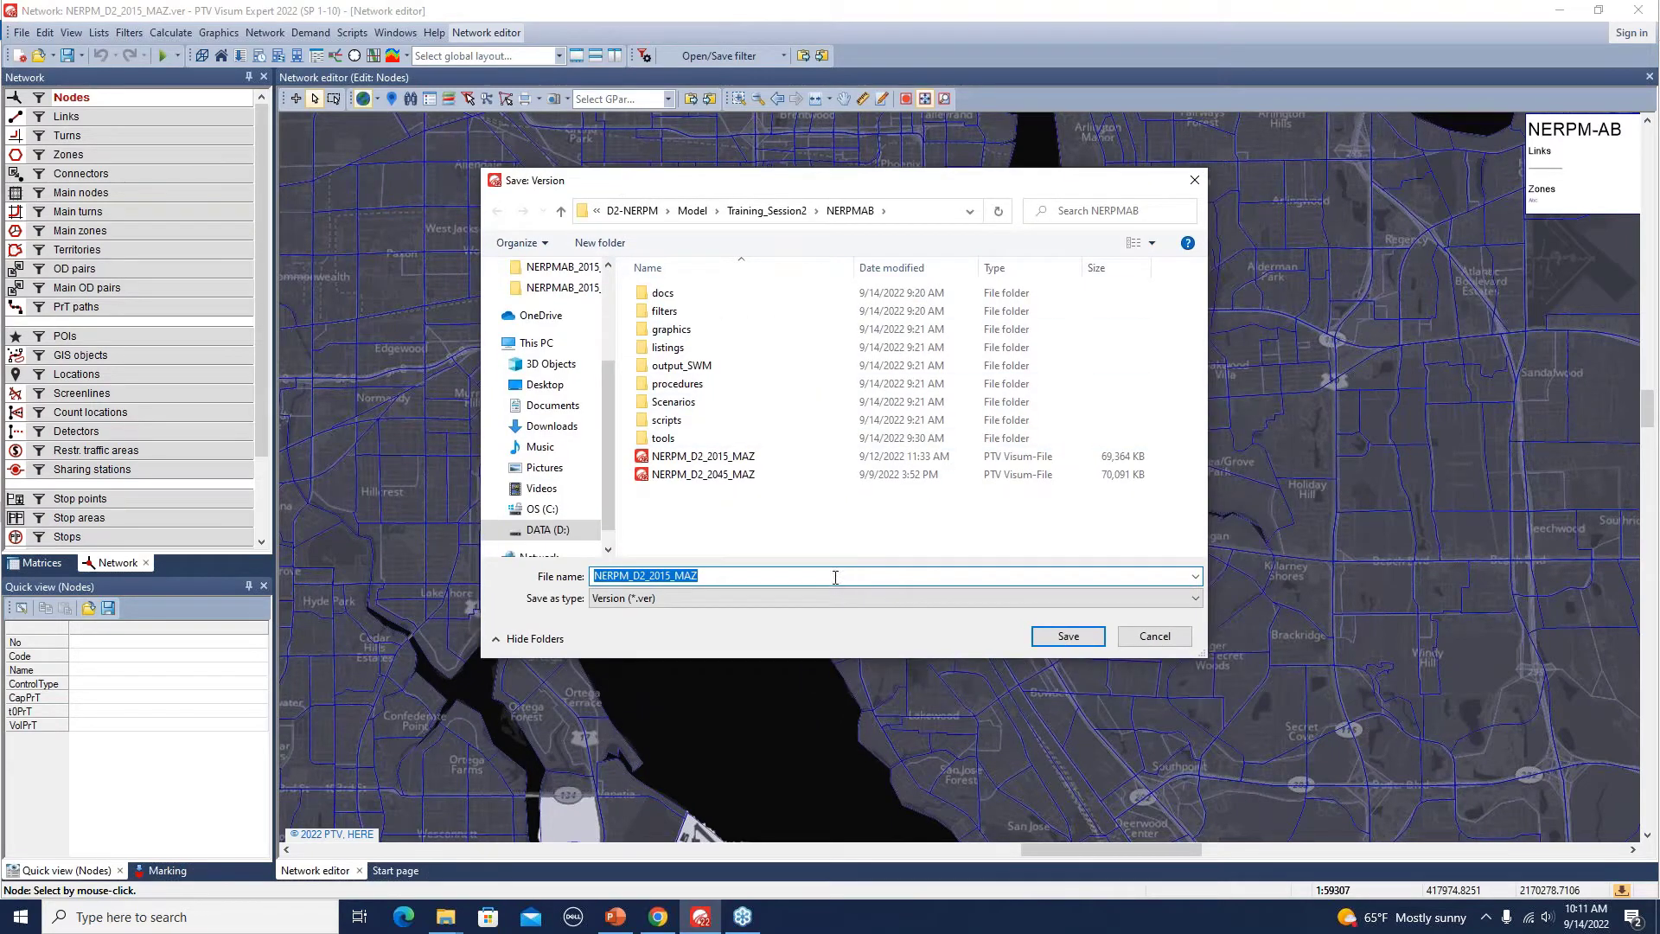
pyautogui.click(717, 575)
pyautogui.write('_build')
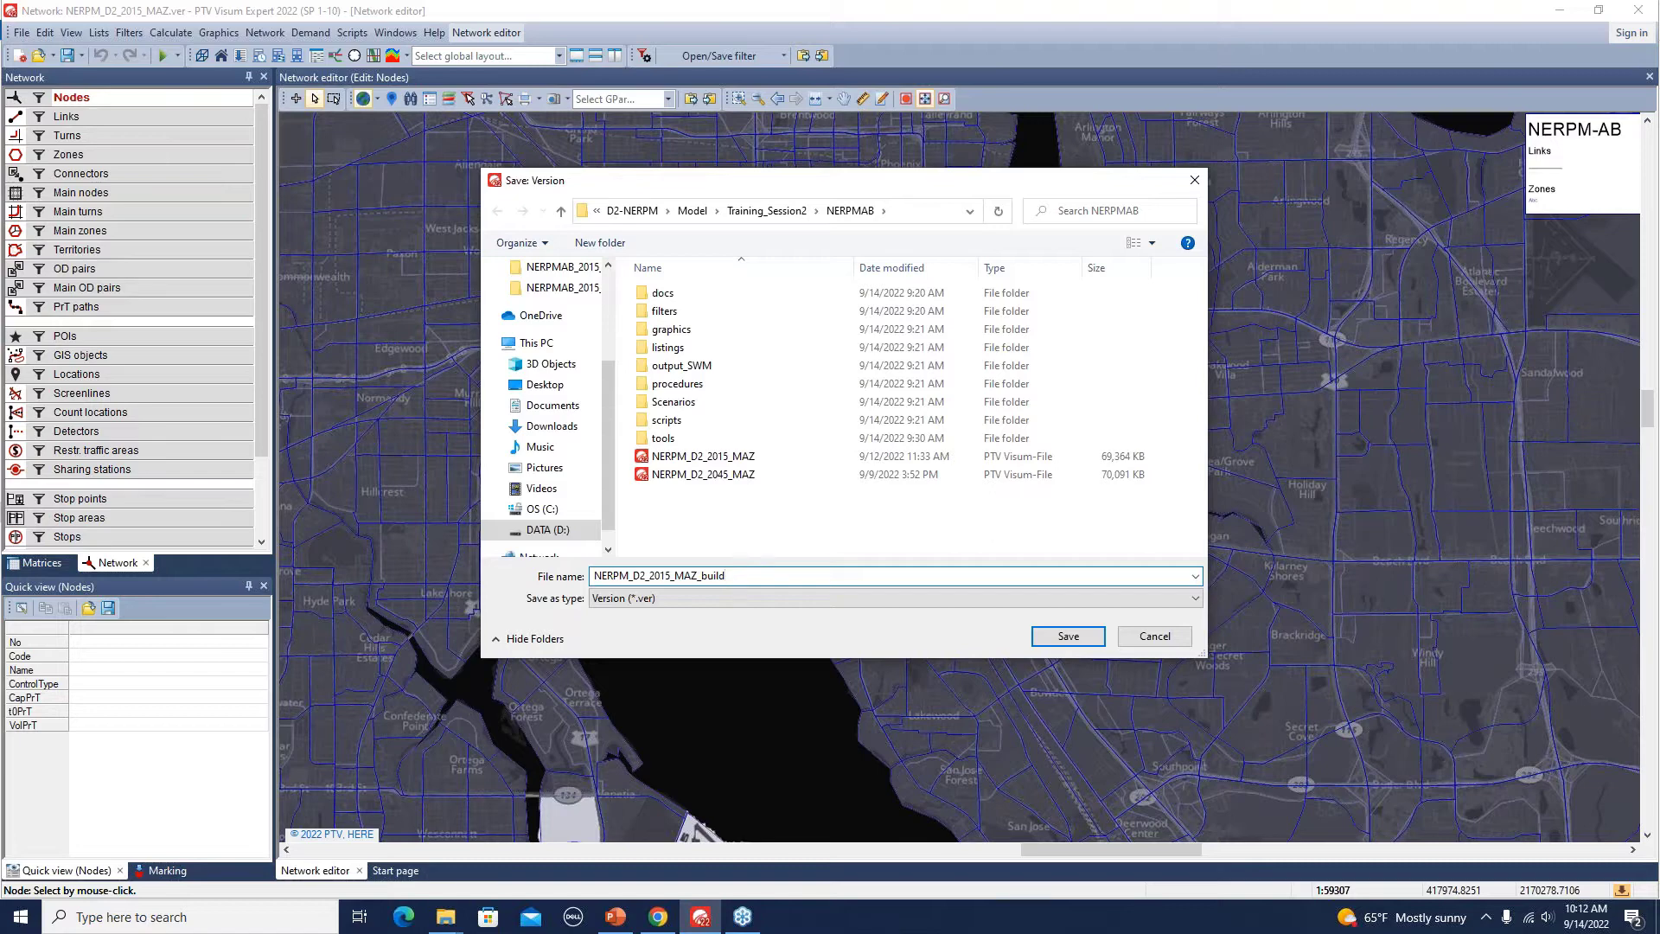
pyautogui.click(1068, 637)
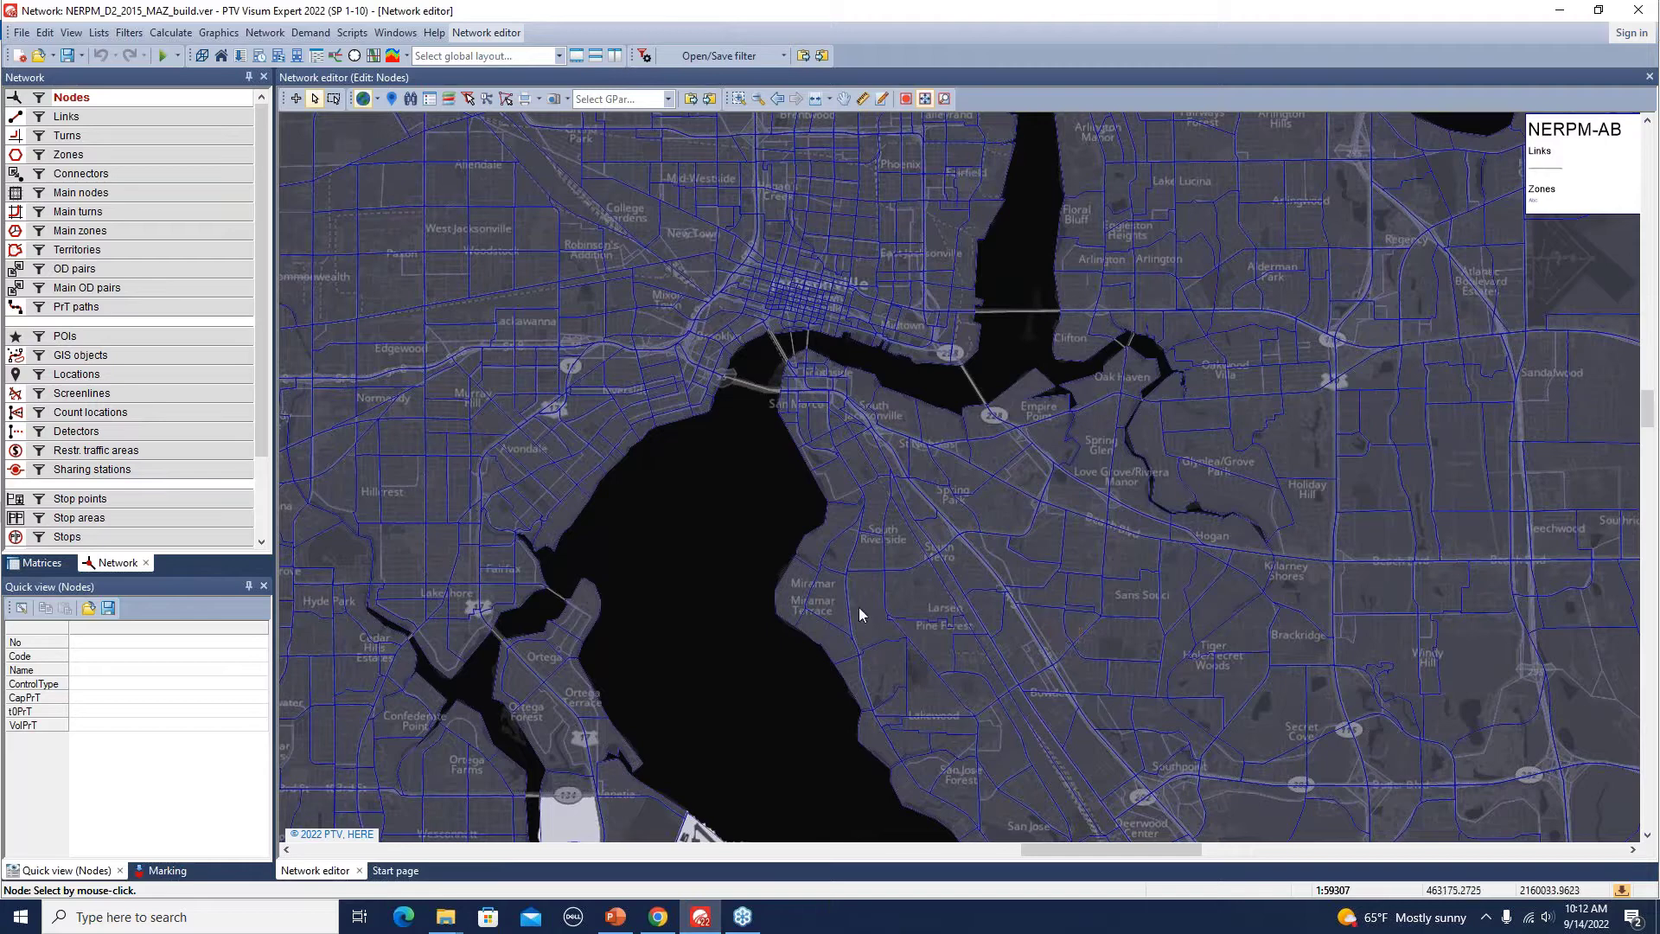
# - Check the NERPMAB folder in File Explorer for the saved version, and make Links the active network object type back in Visum
pyautogui.hotkey('alt', 'Tab')
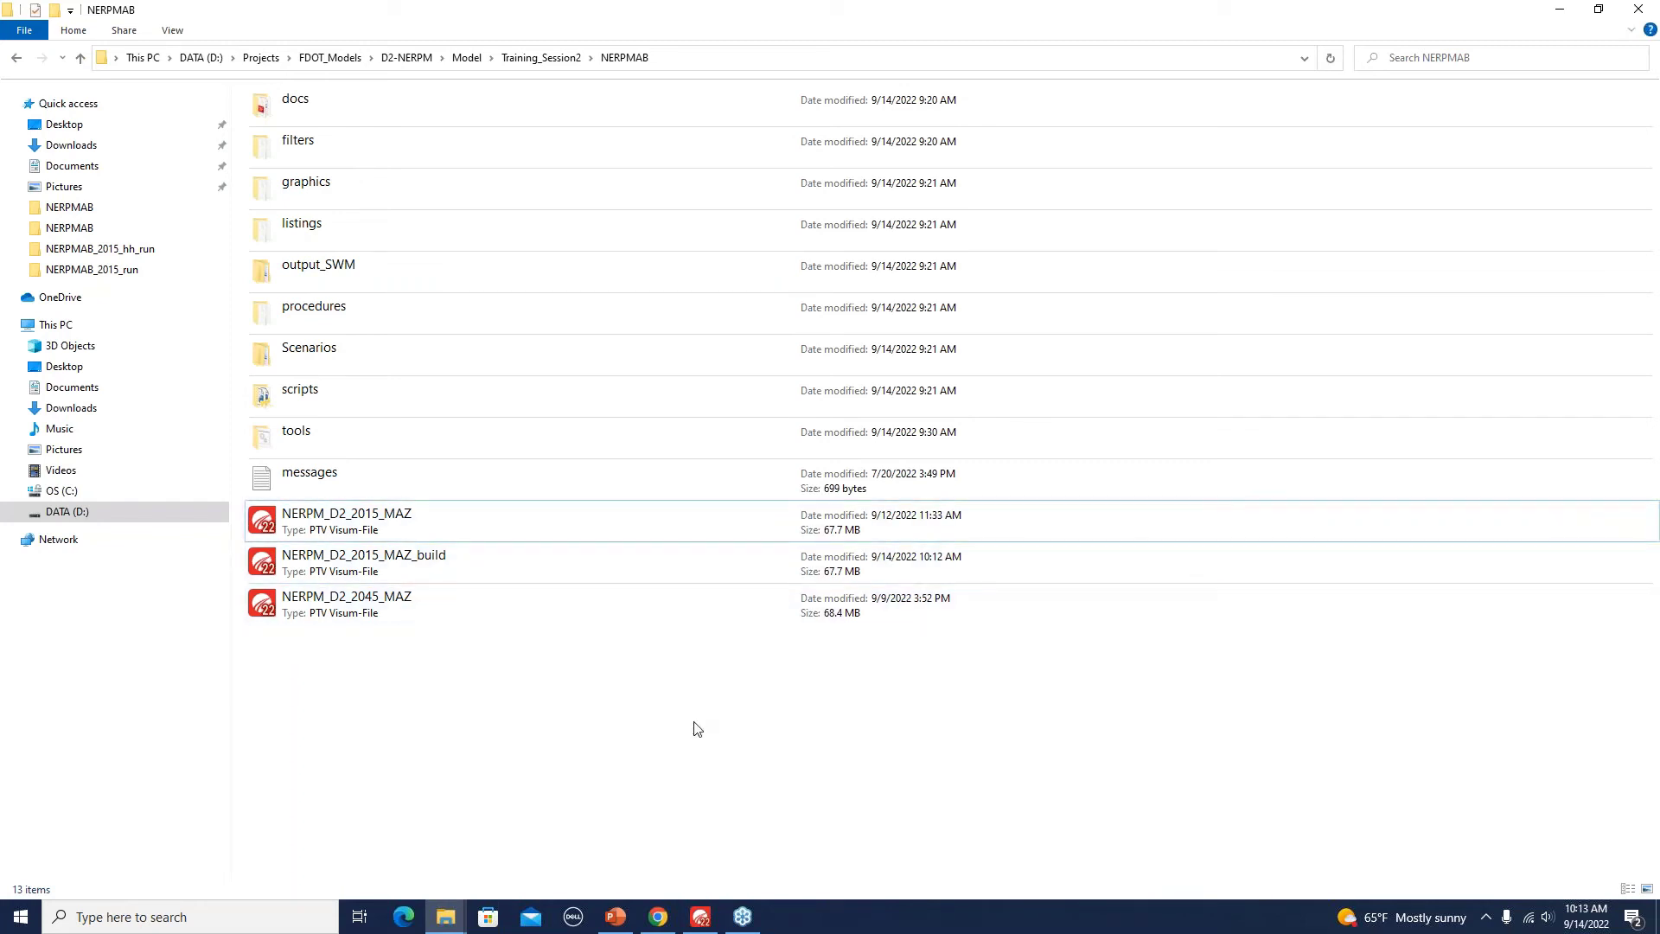
pyautogui.hotkey('alt', 'Tab')
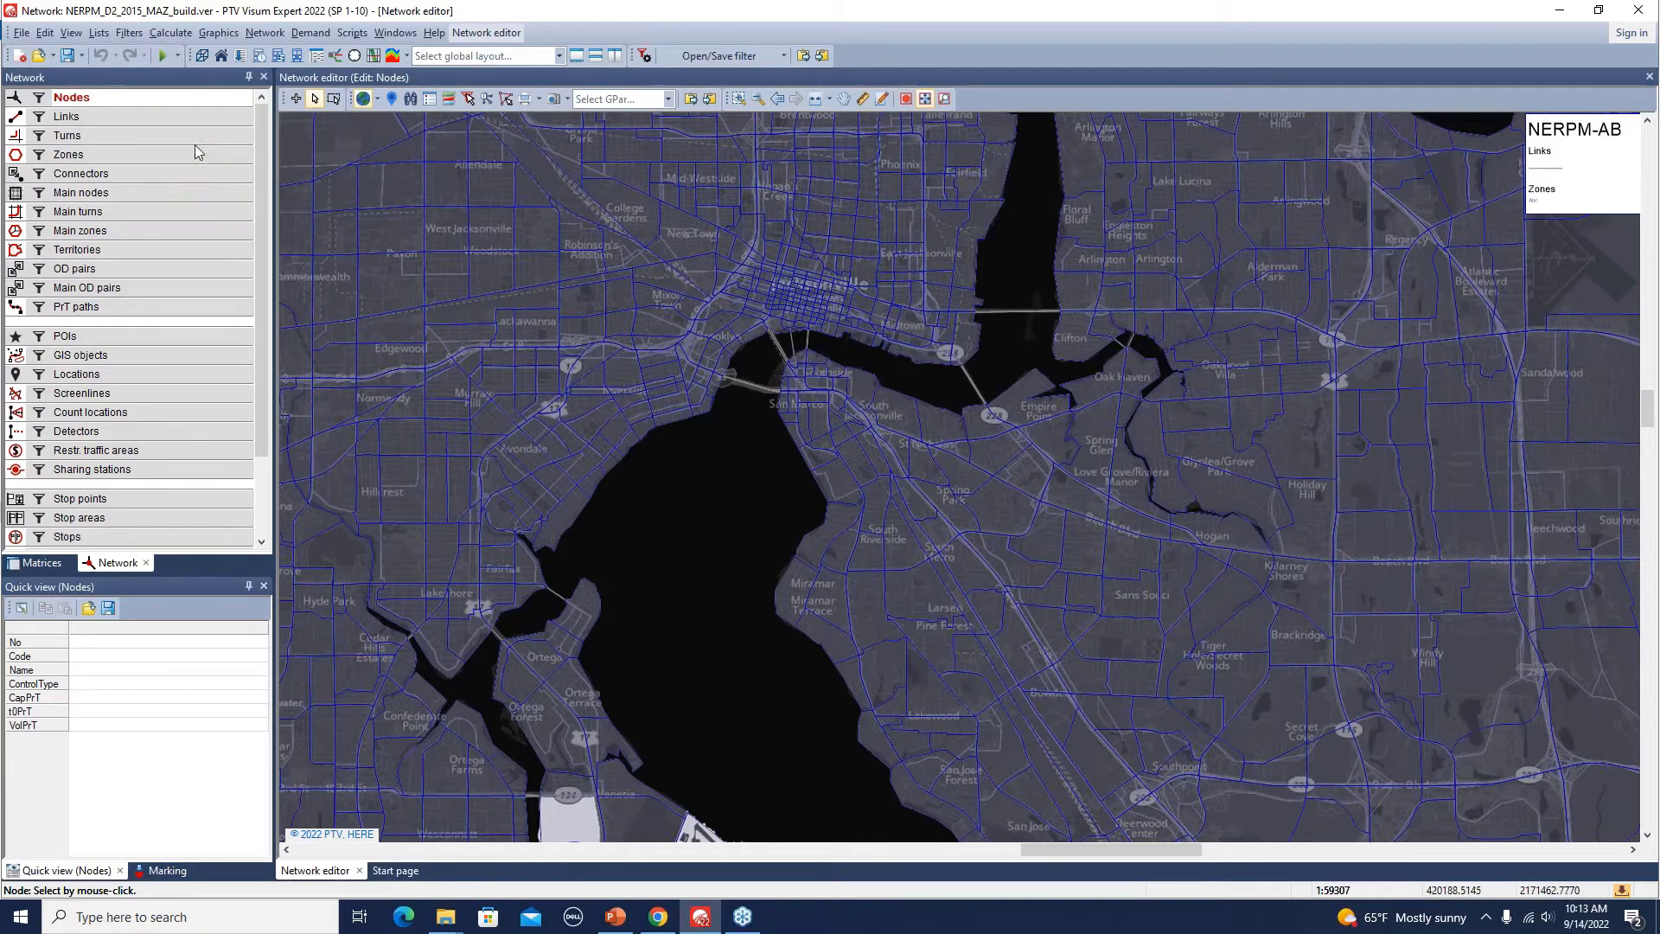
pyautogui.click(191, 120)
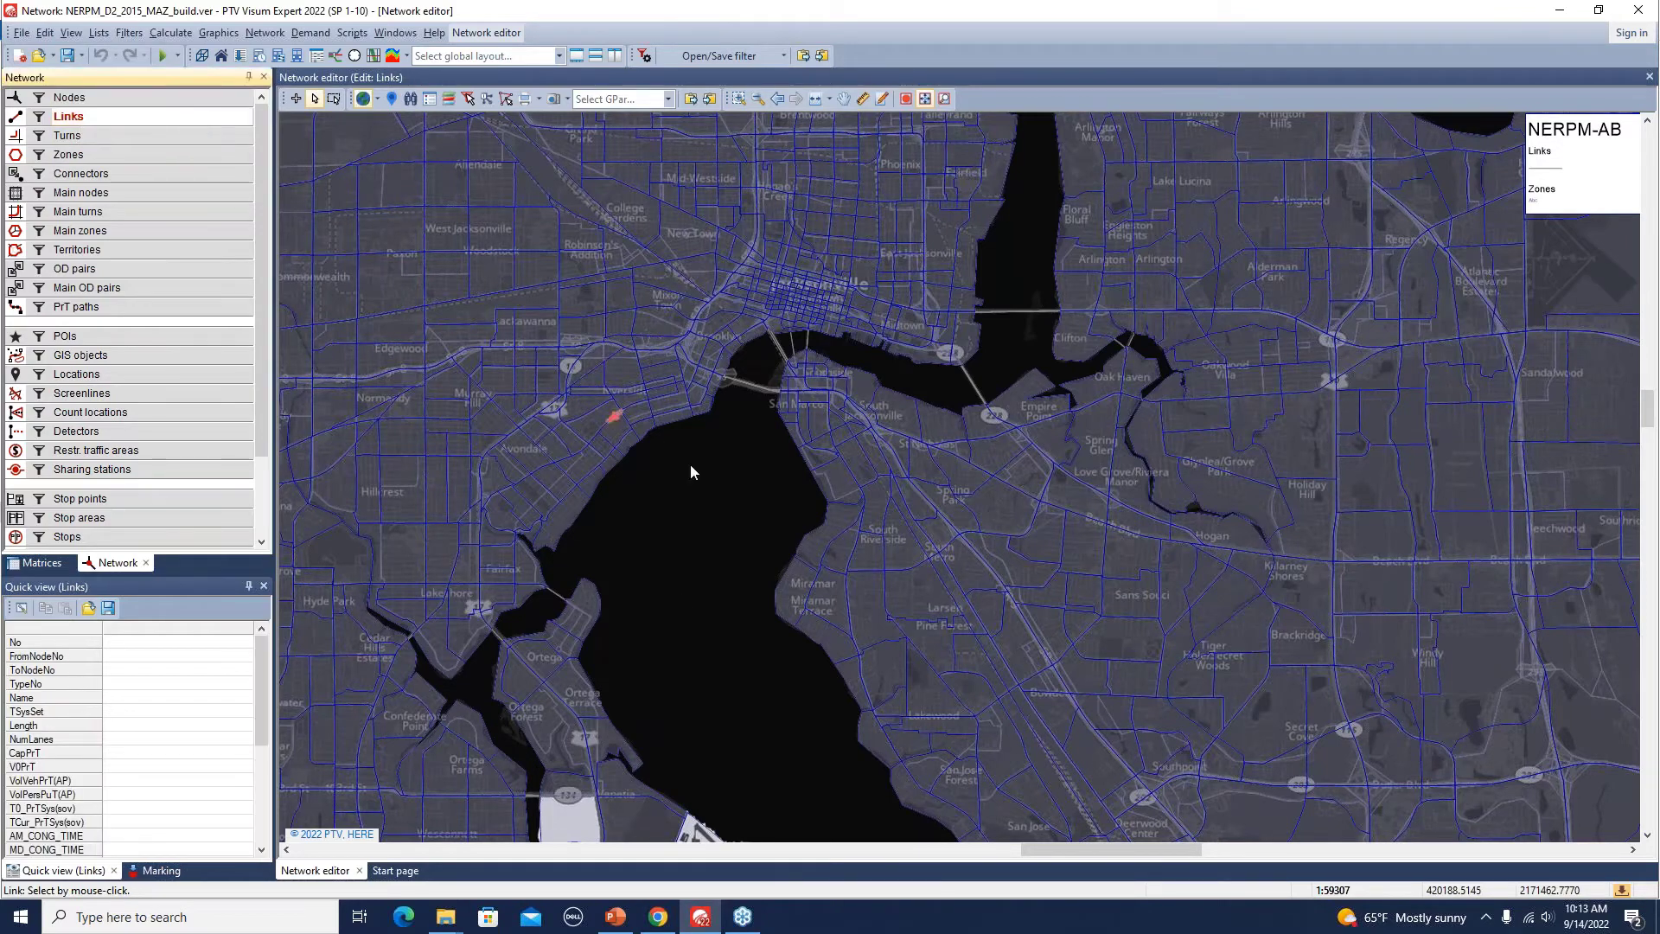
pyautogui.scroll(-2, 729, 531)
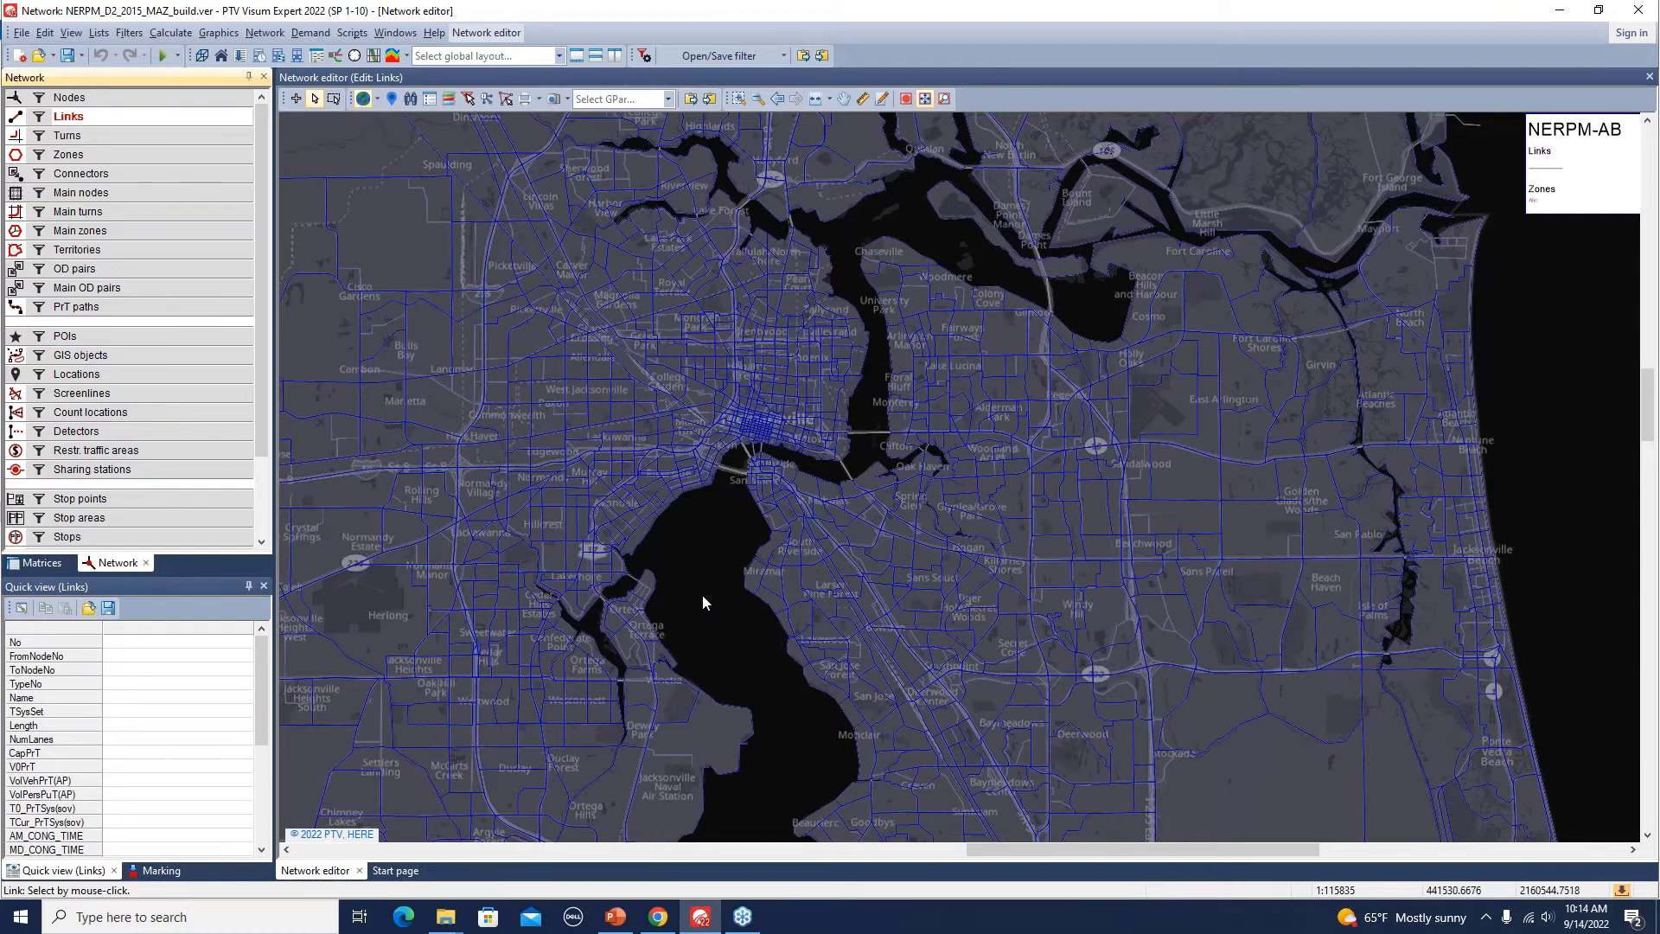
# - Switch to File Explorer and duplicate the Base2015 folder inside the Scenarios folder
pyautogui.hotkey('alt', 'Tab')
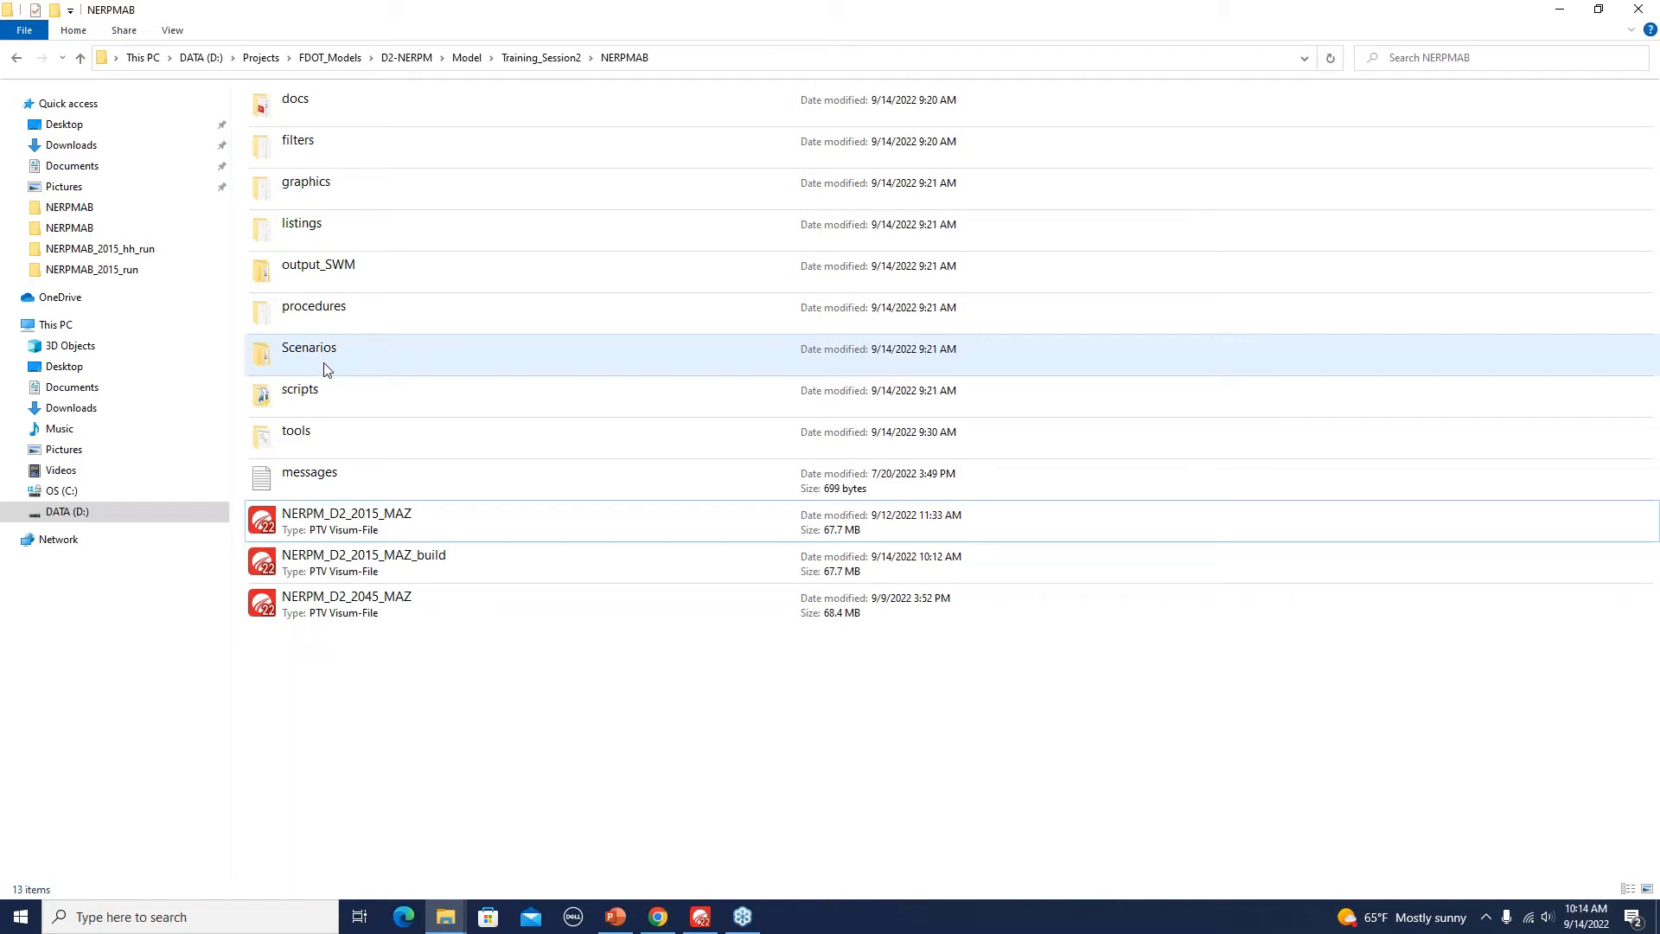
pyautogui.doubleClick(377, 364)
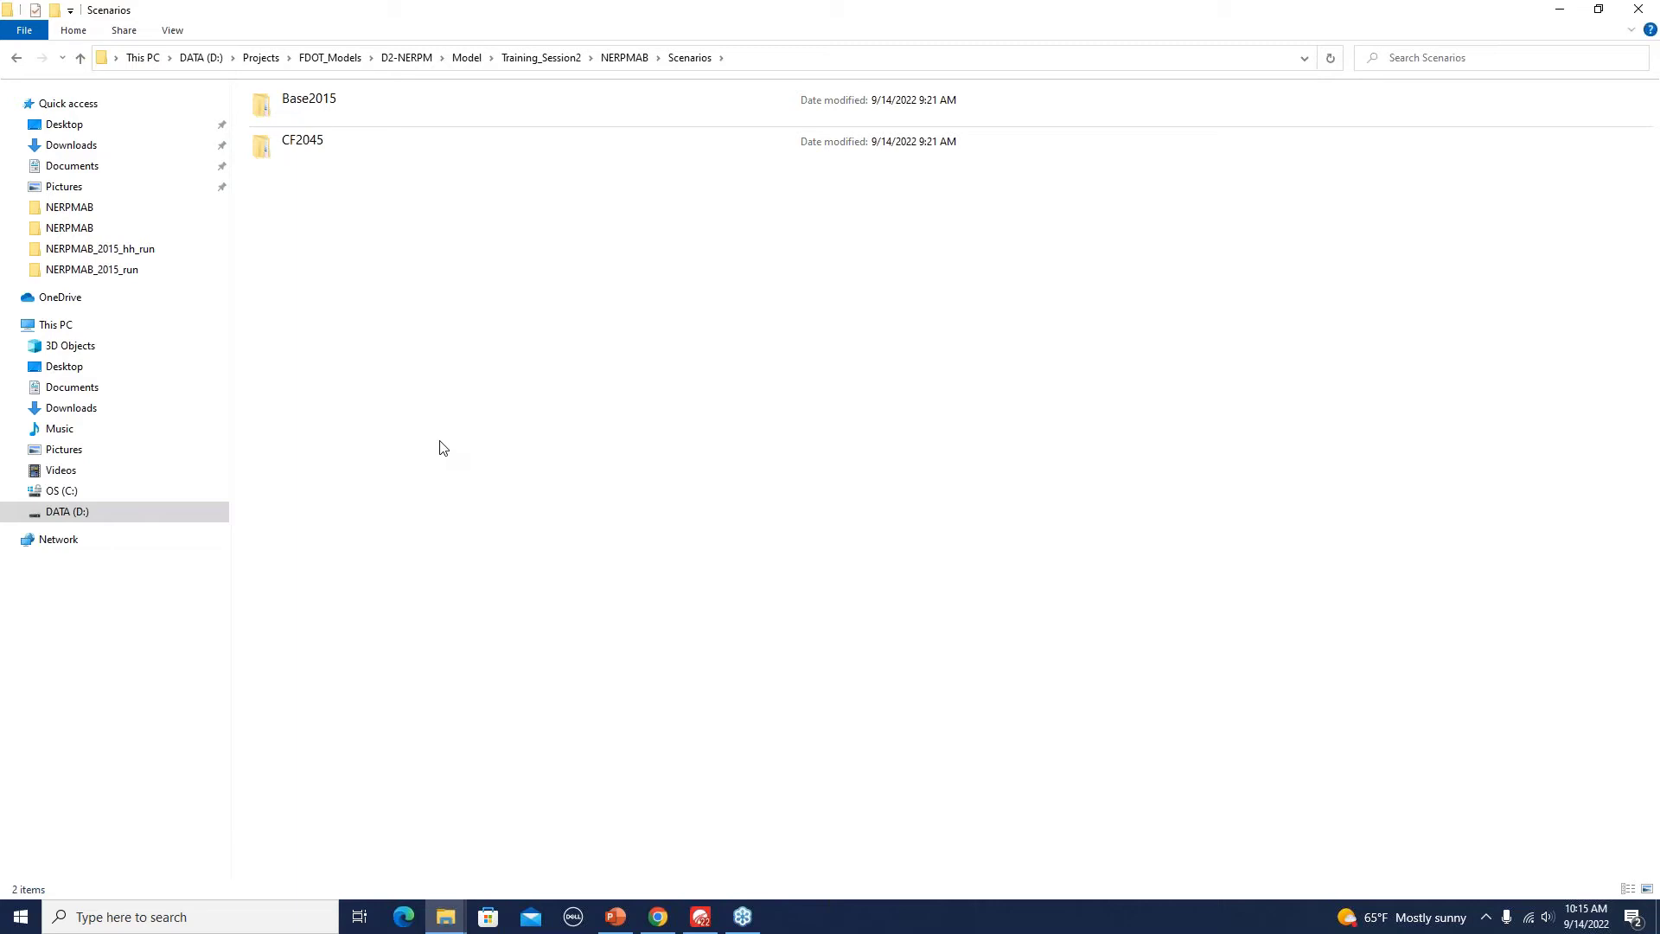
pyautogui.click(372, 101)
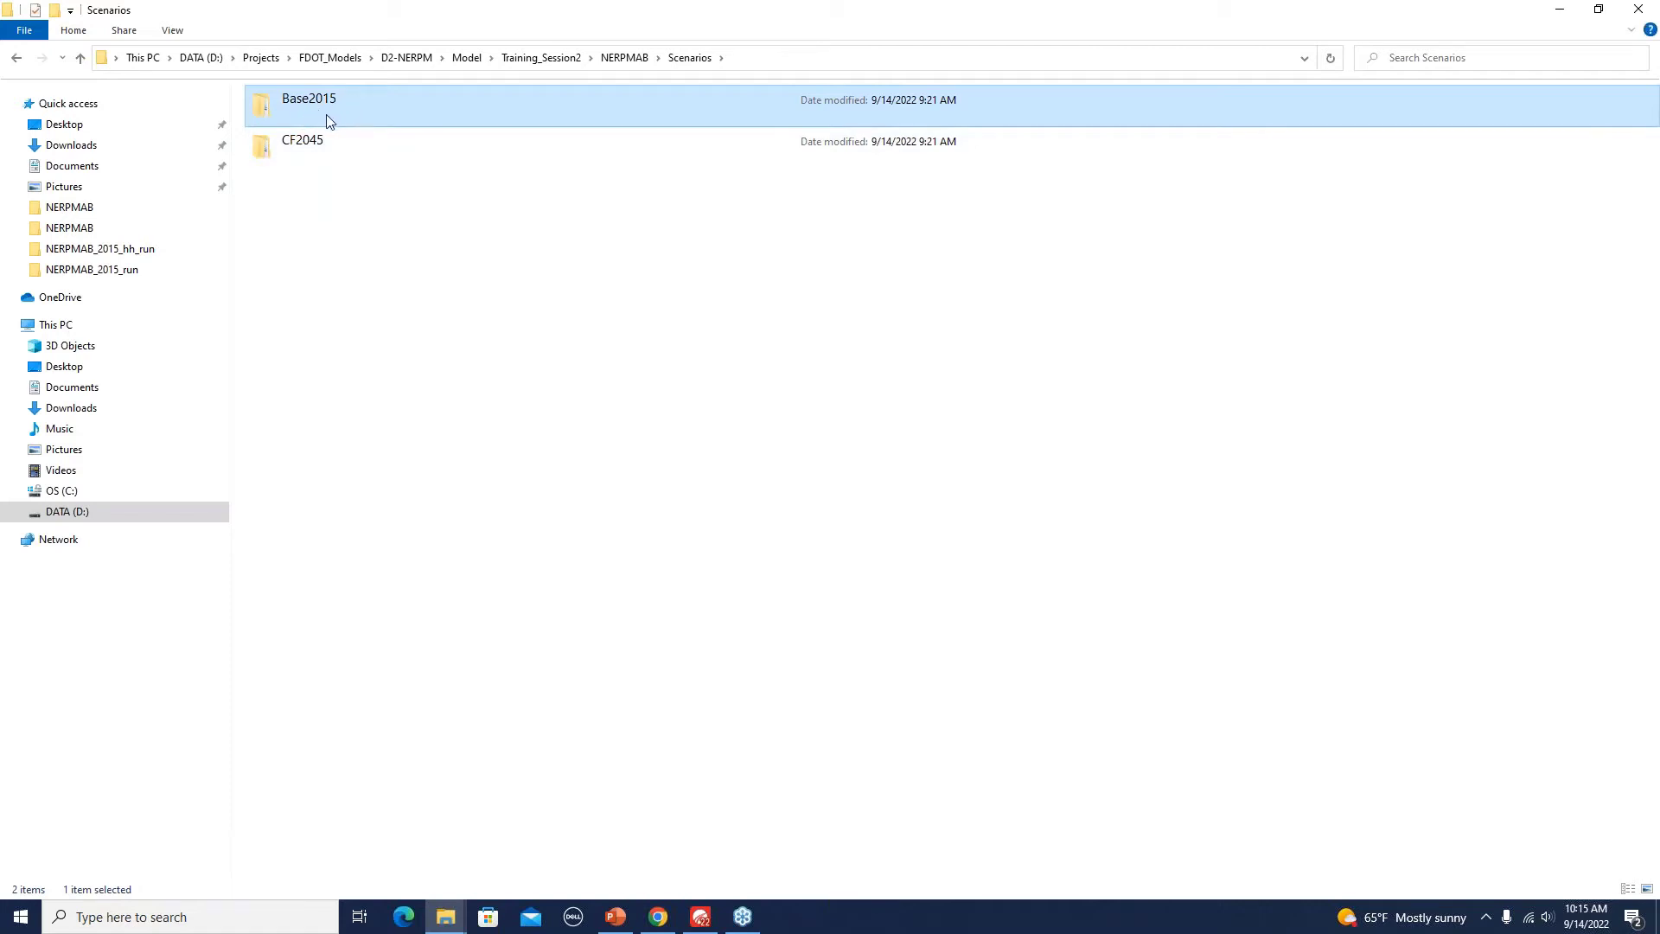
pyautogui.rightClick(355, 102)
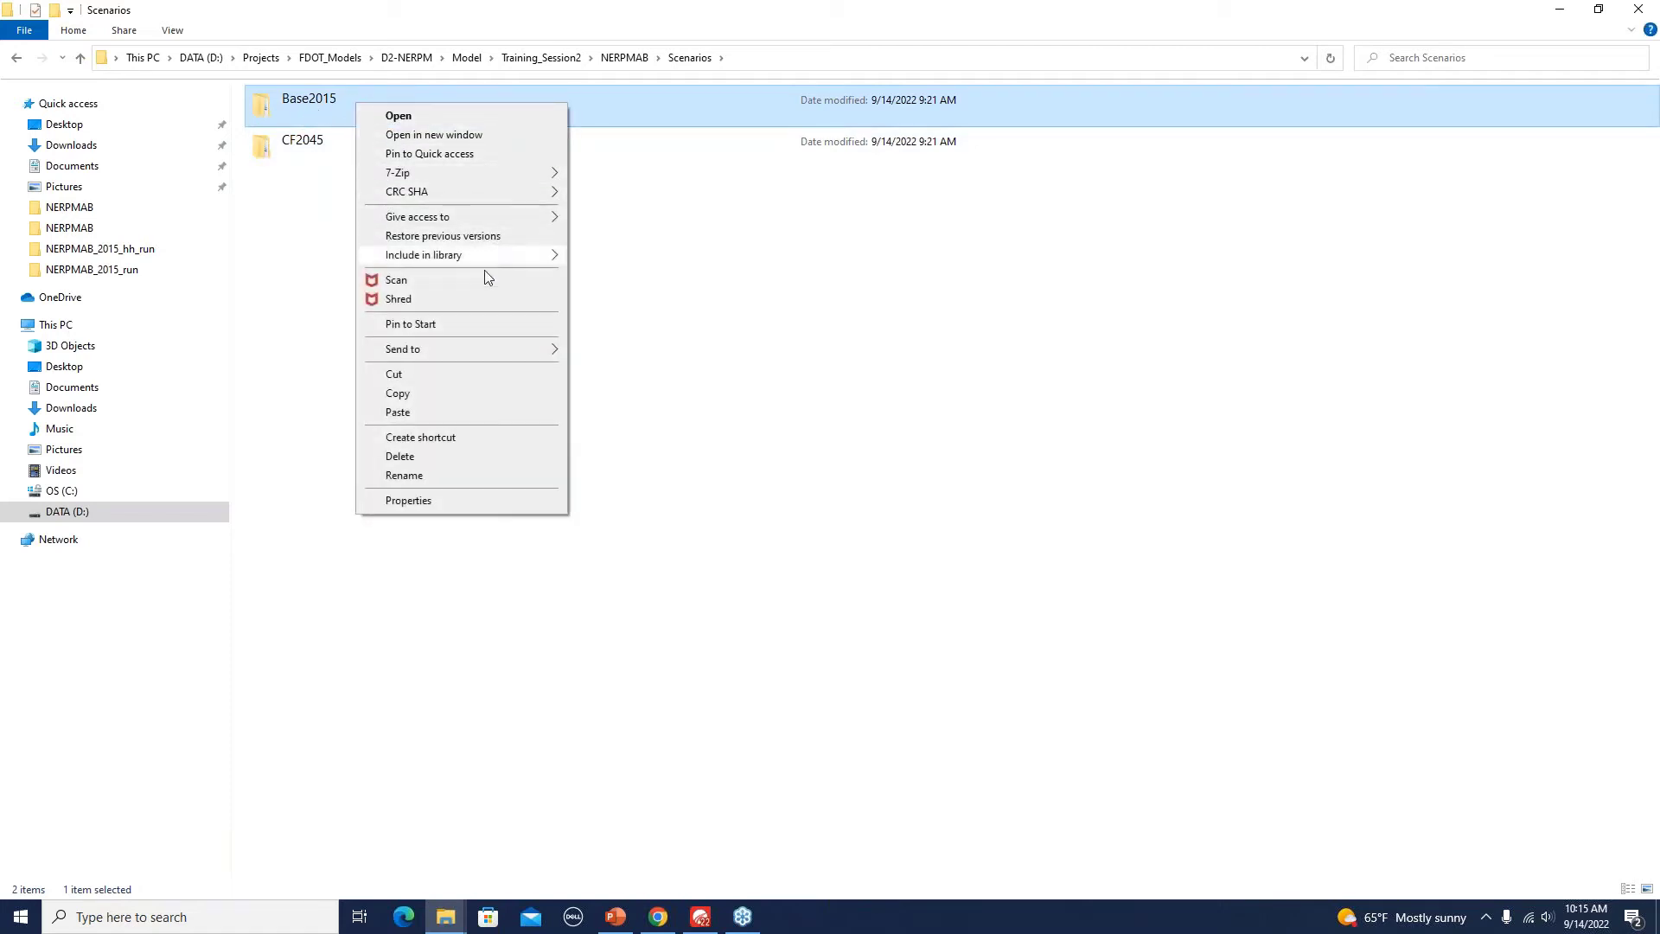
pyautogui.click(420, 395)
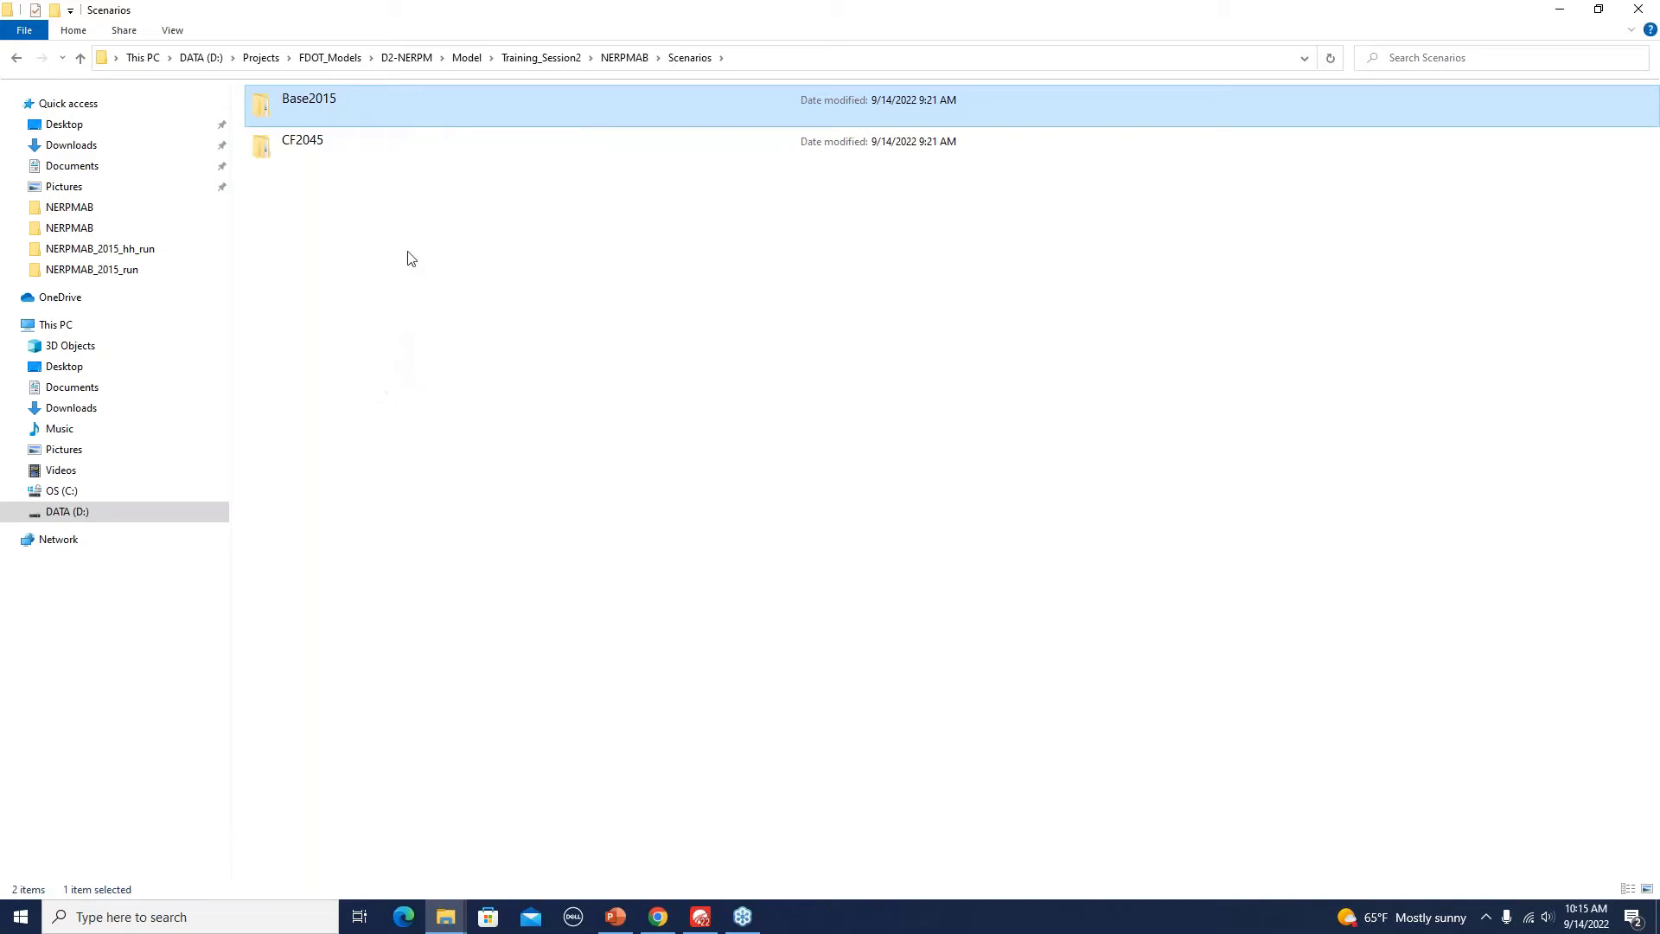
pyautogui.click(411, 259)
pyautogui.rightClick(410, 259)
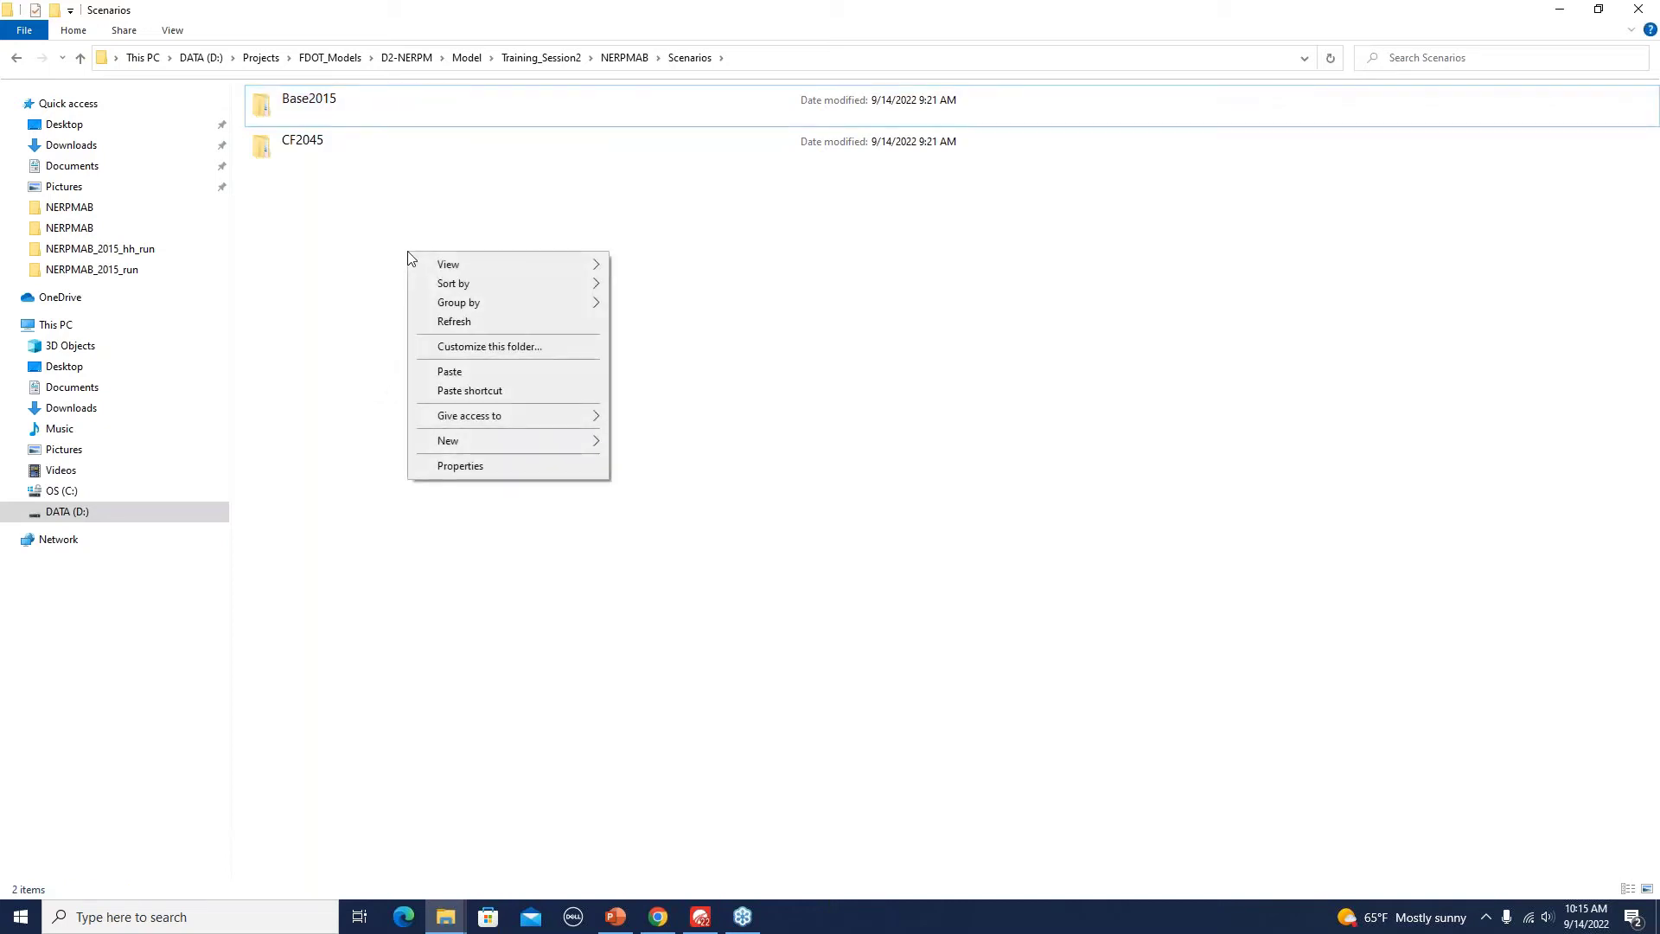
pyautogui.click(463, 374)
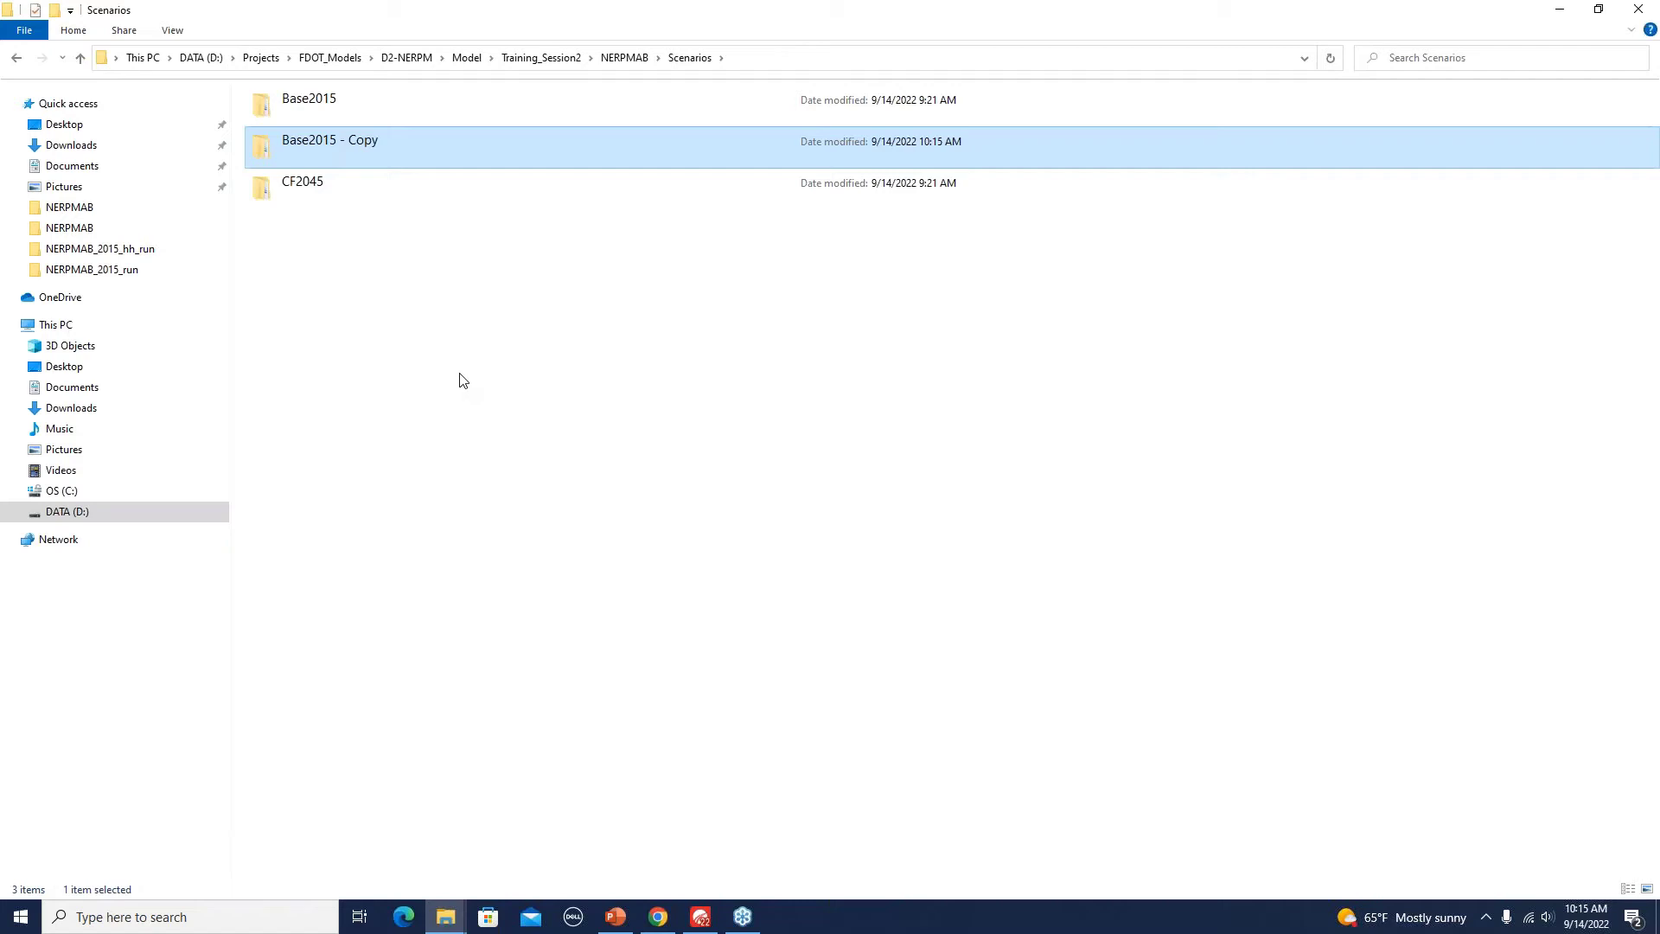
# - Rename the copied Base2015 scenario folder as Build2015
pyautogui.click(372, 149)
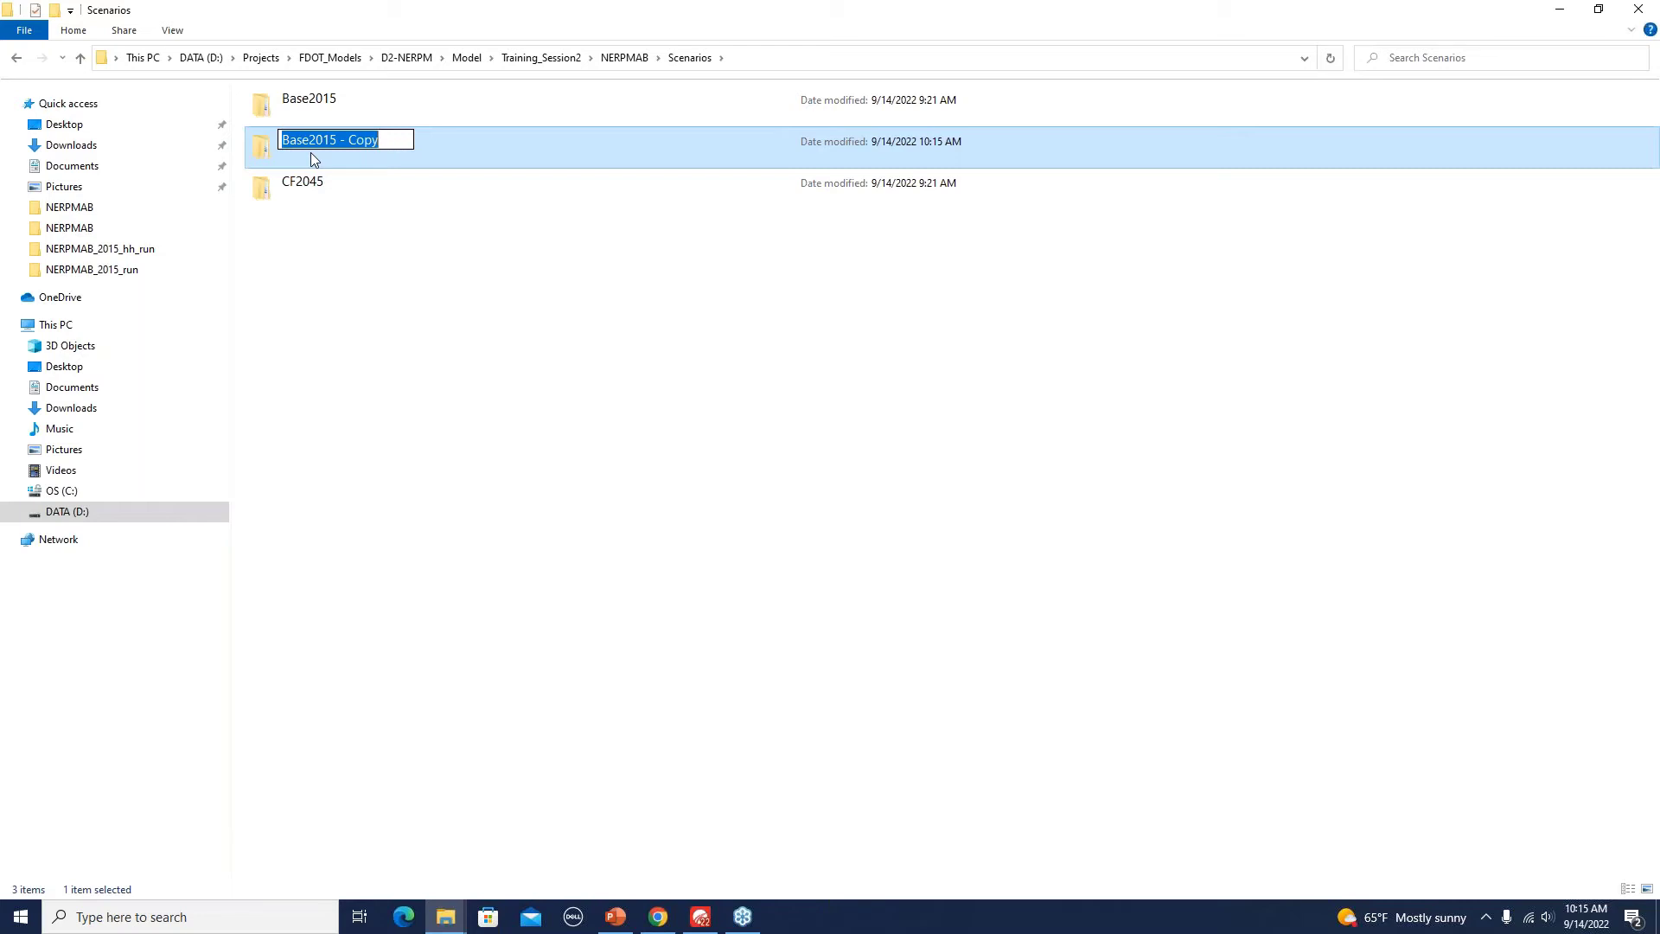
pyautogui.write('B')
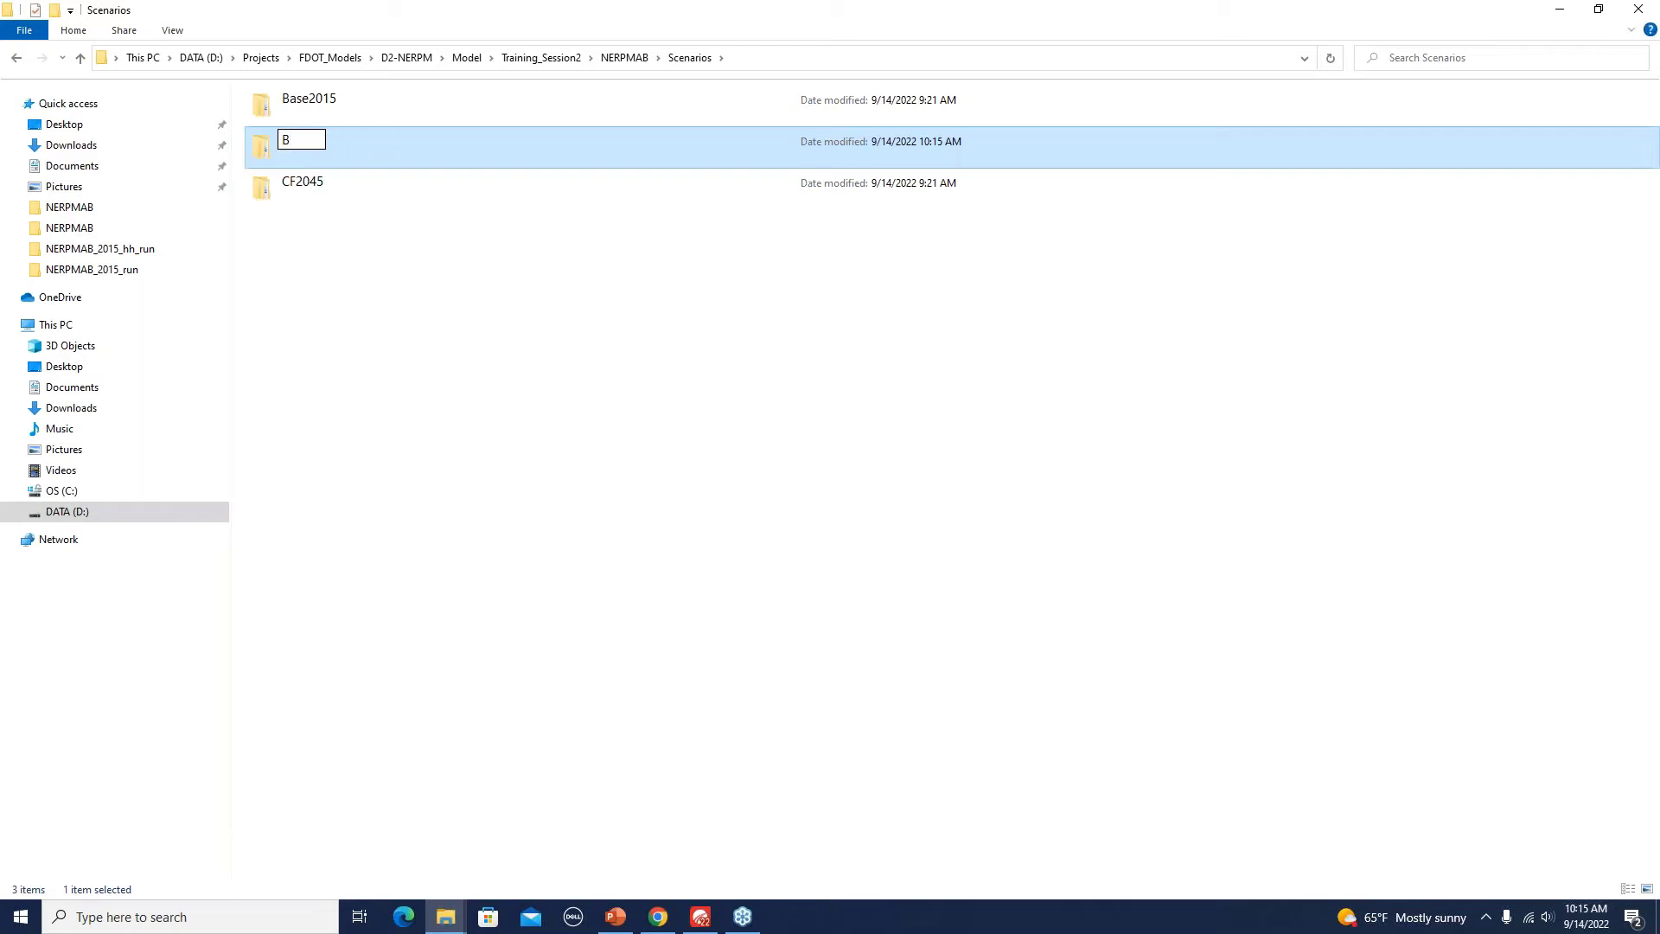
pyautogui.write('uild2015')
pyautogui.press('Return')
pyautogui.click(432, 383)
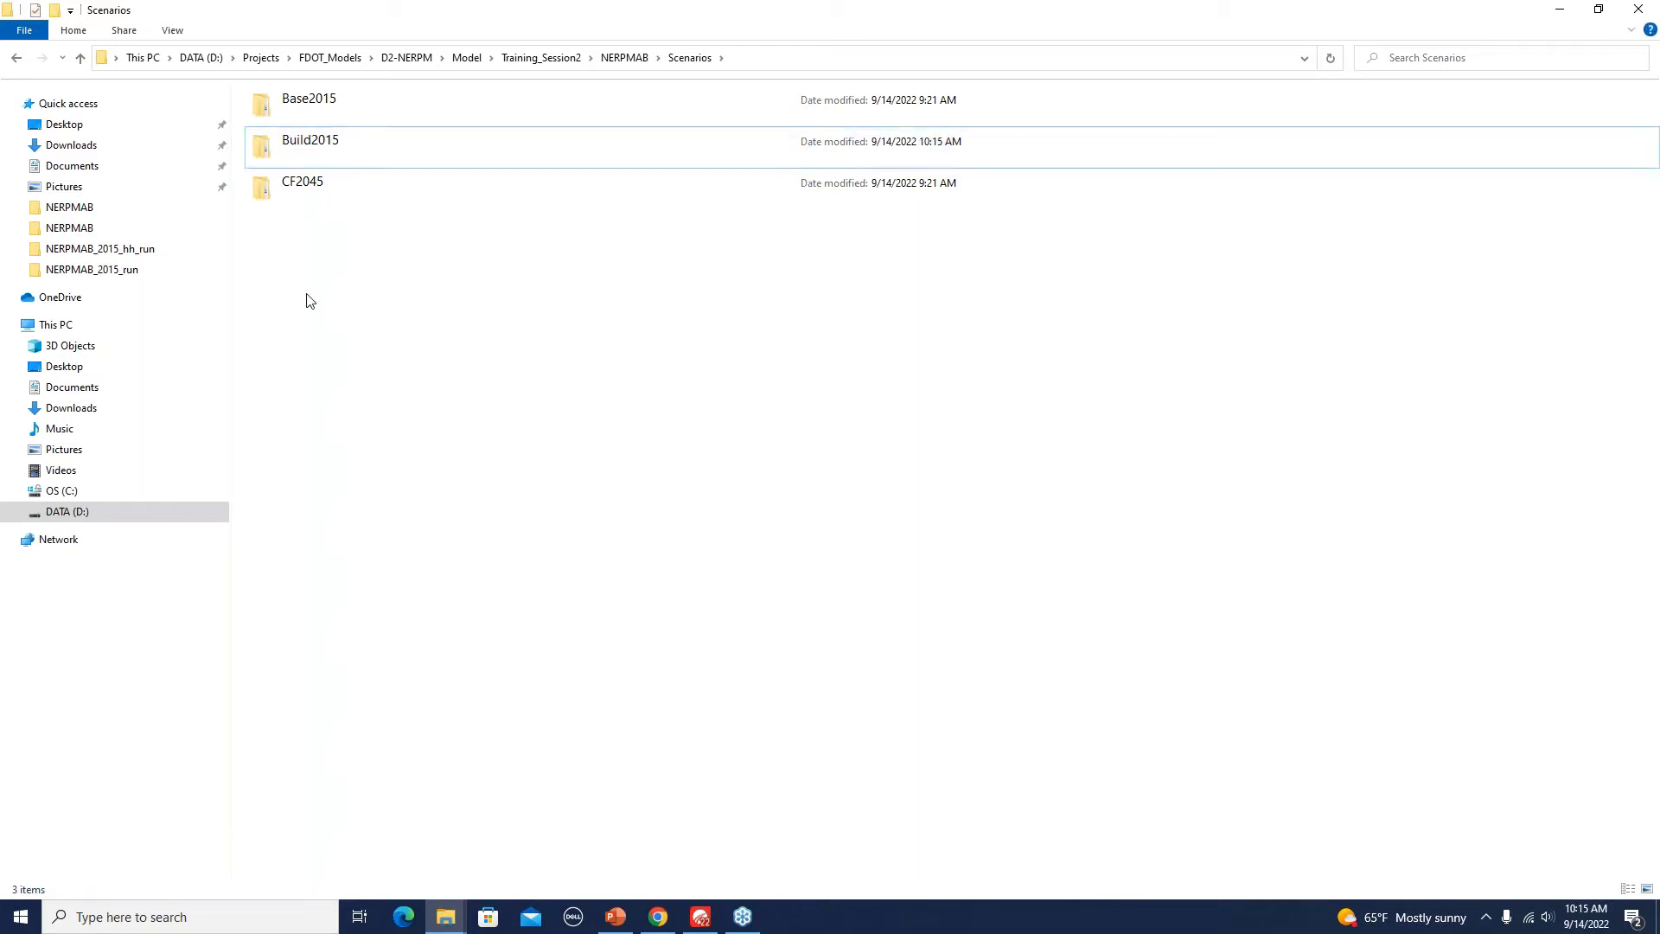
# - Look through Build2015's Output, DaySim and Reporting subfolders and return to the Scenarios folder
pyautogui.doubleClick(318, 156)
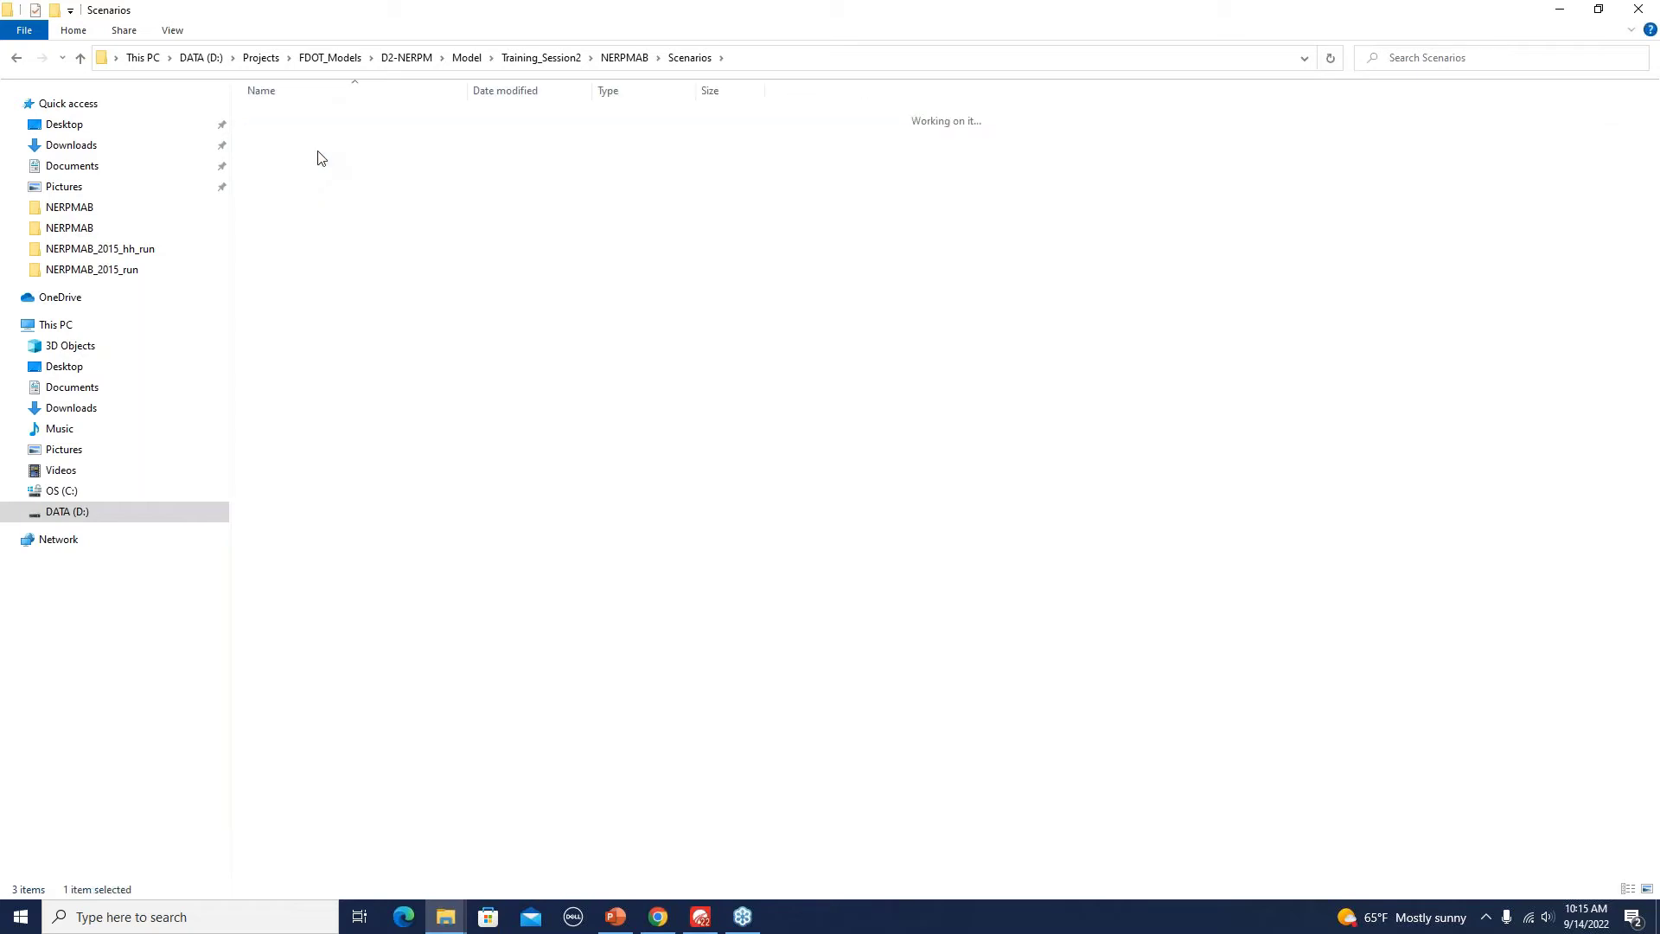
pyautogui.doubleClick(313, 136)
pyautogui.click(301, 122)
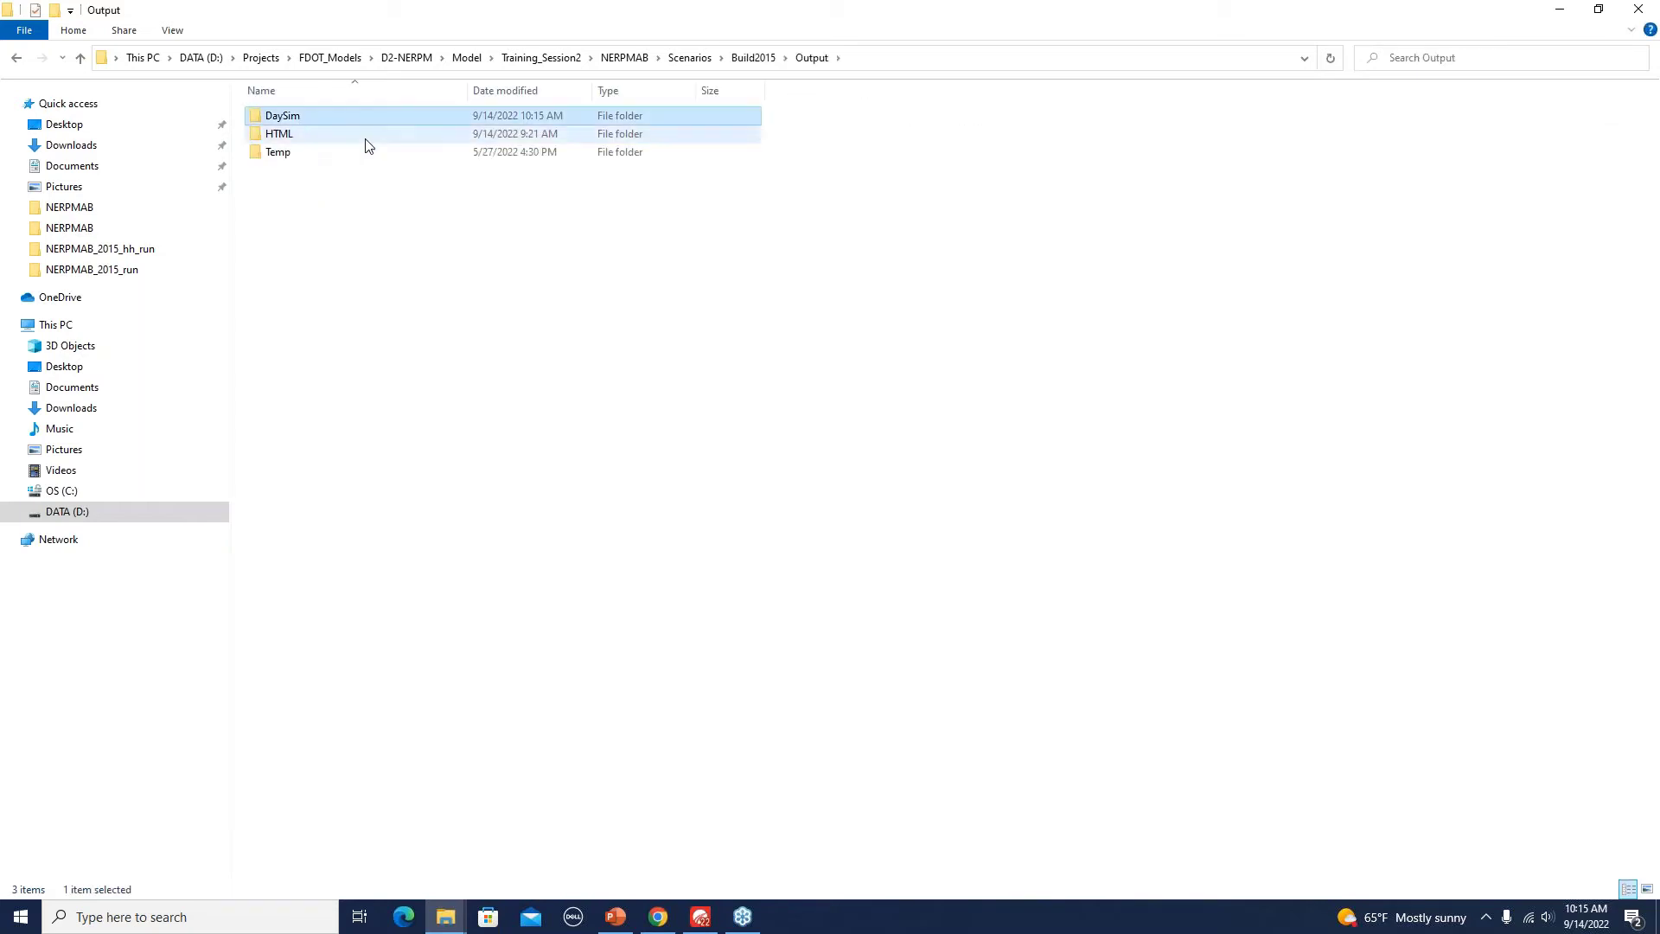
pyautogui.doubleClick(270, 118)
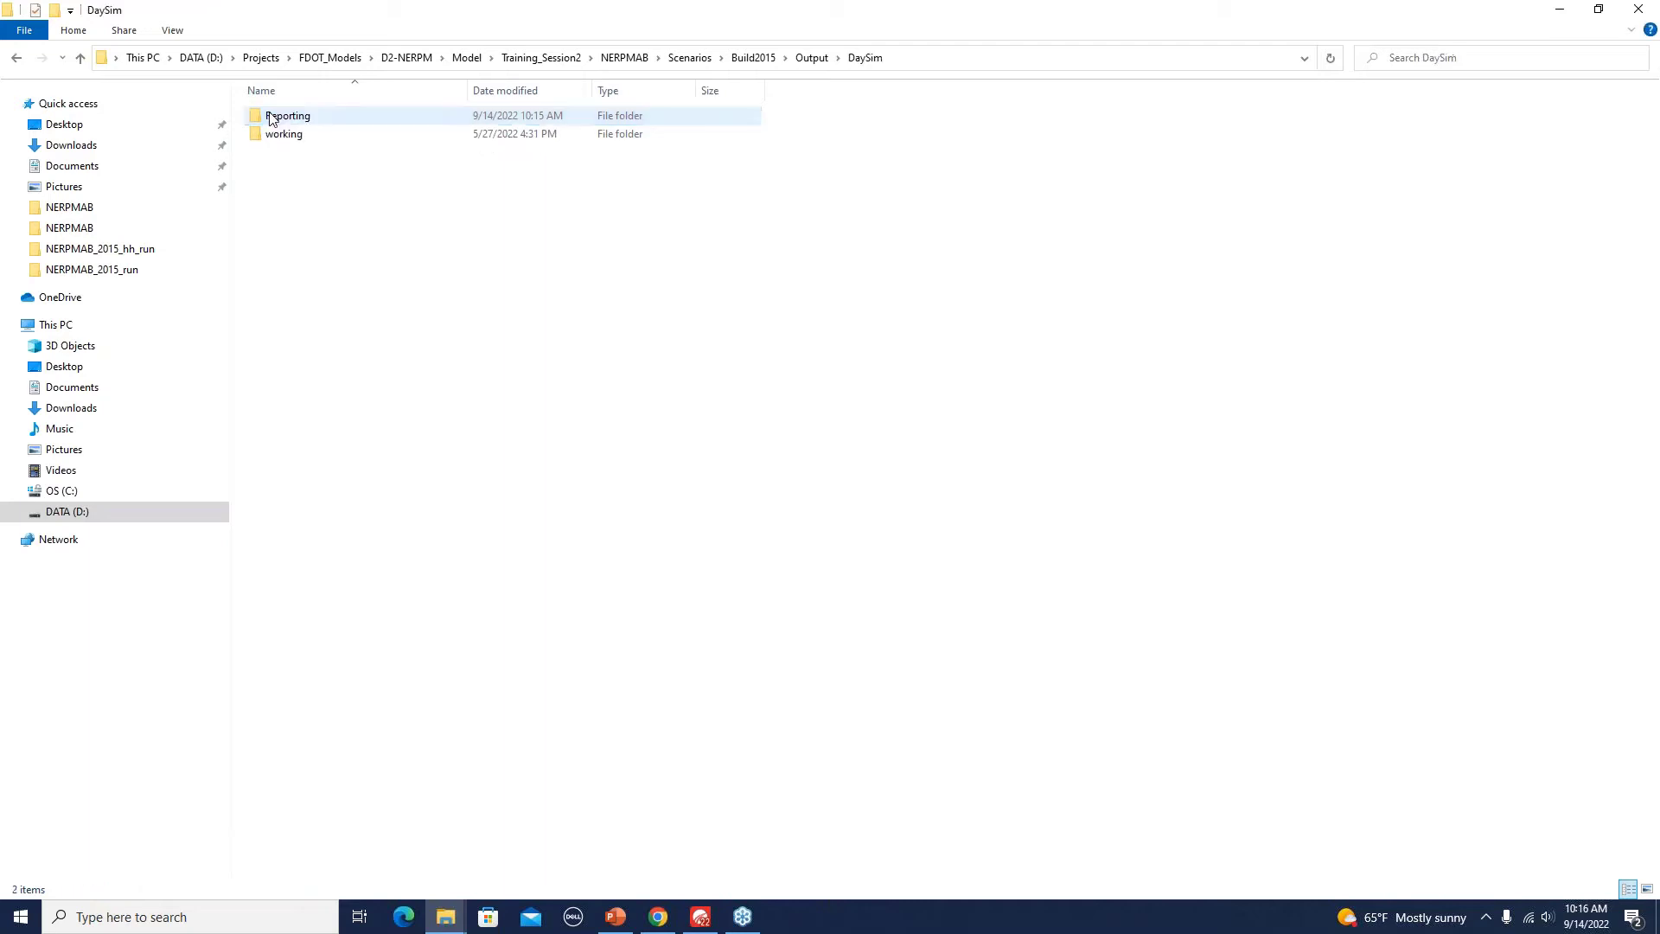
pyautogui.doubleClick(298, 122)
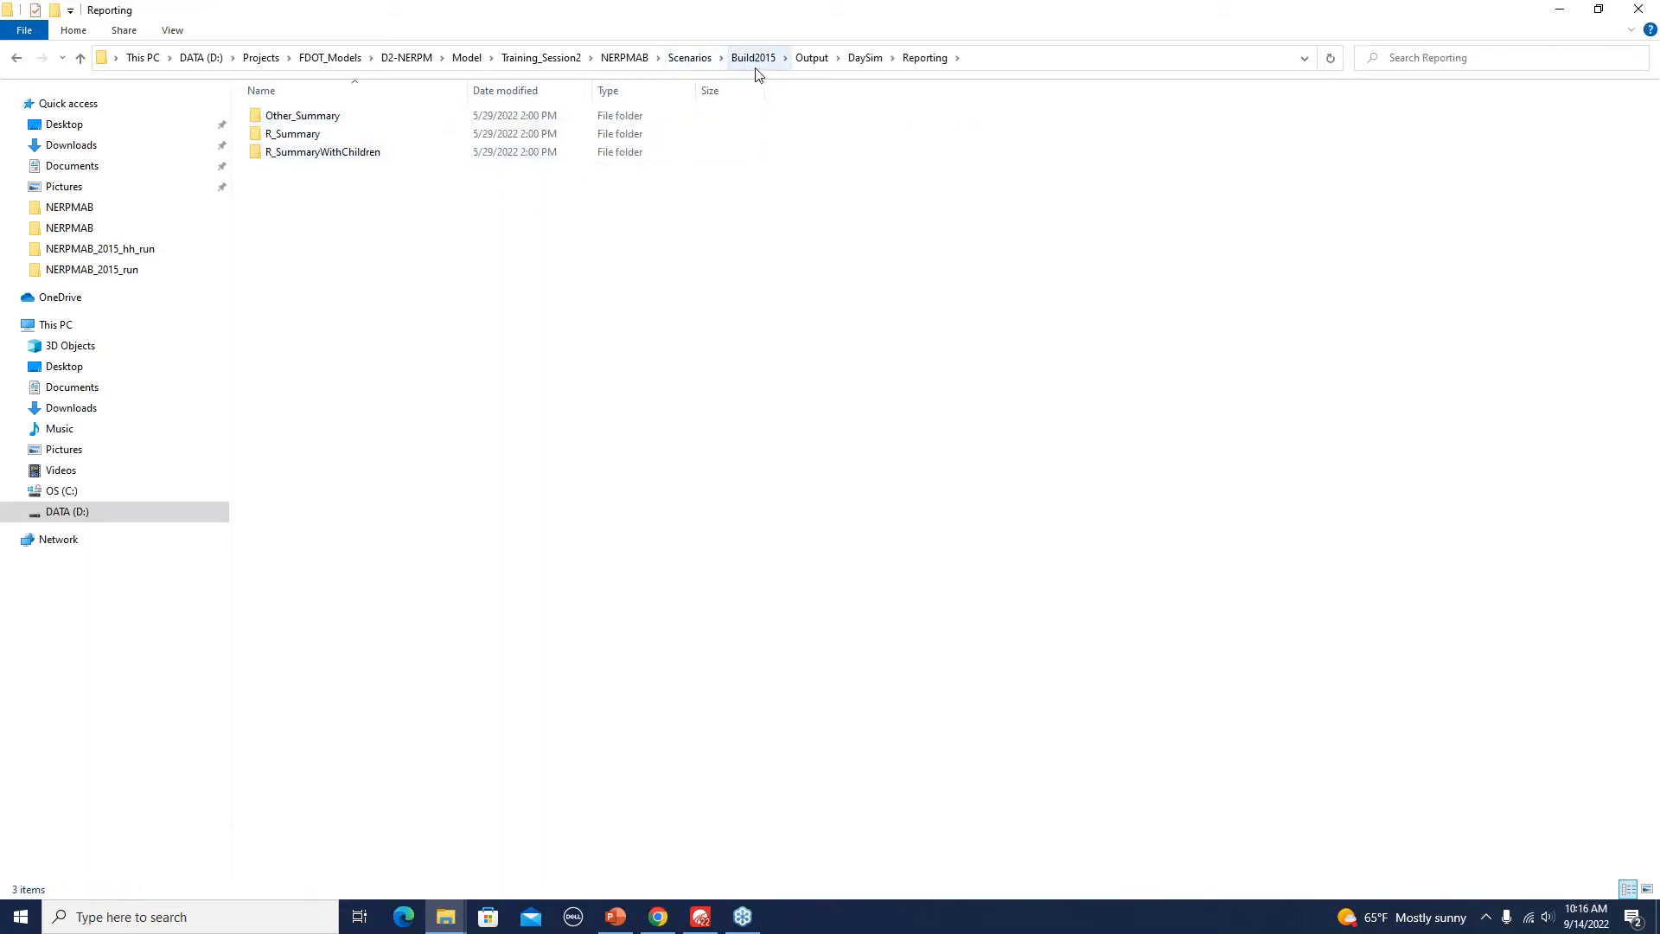
pyautogui.click(683, 59)
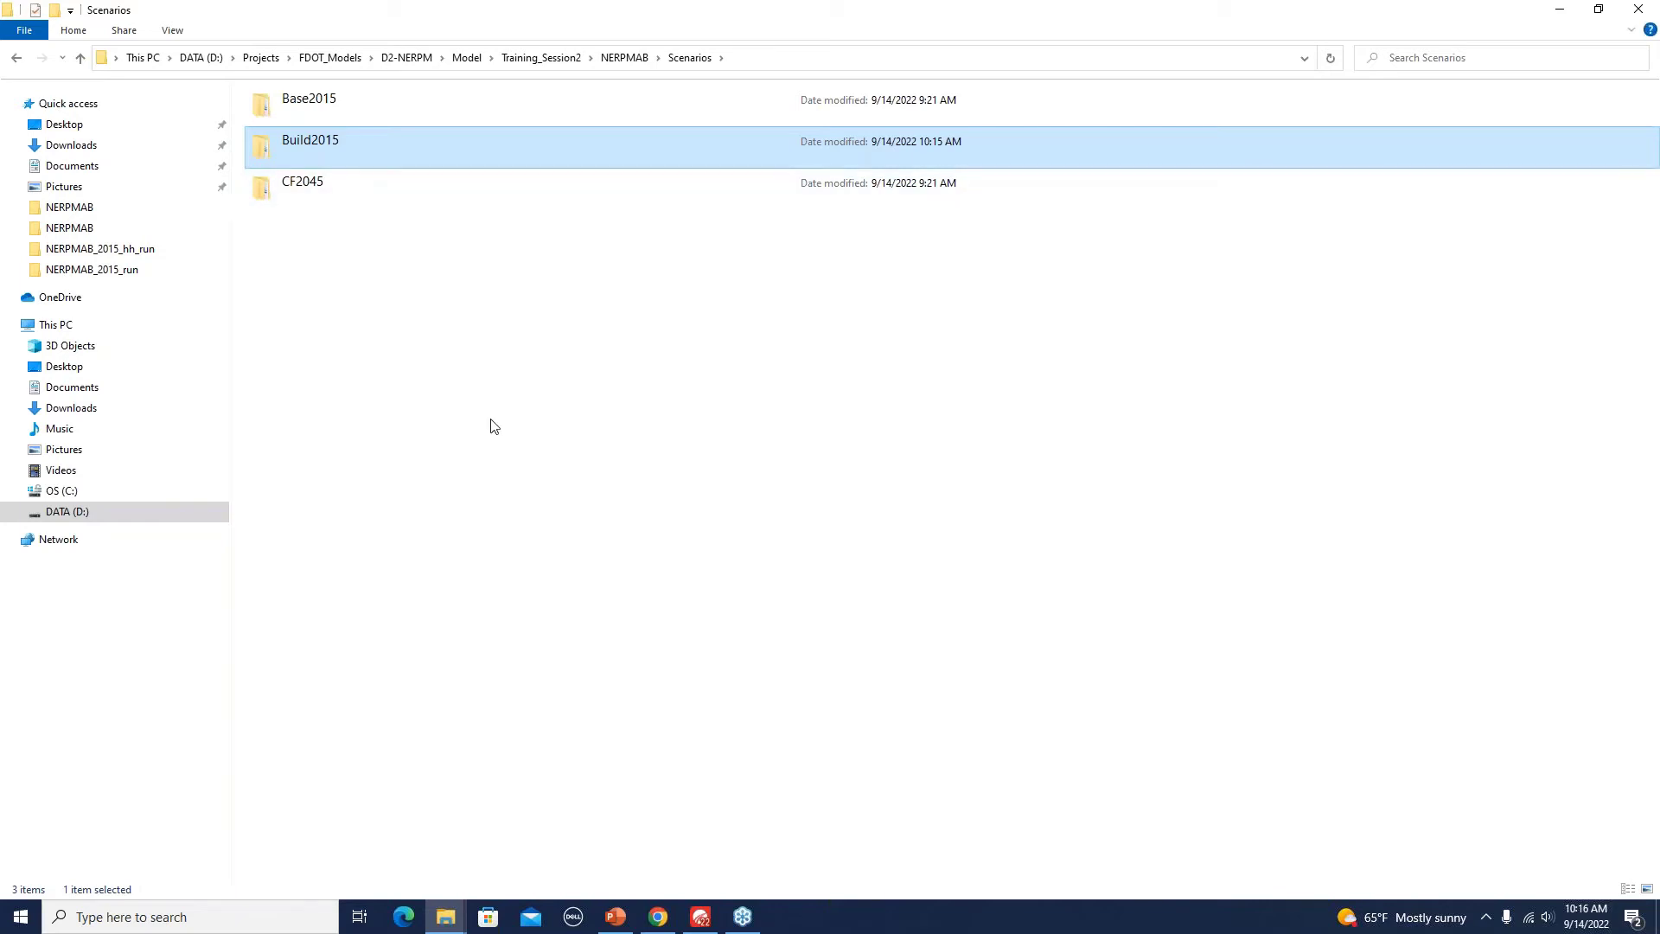
# - Switch to Visum, list the entries of the user-defined table SETTINGS and widen its text columns
pyautogui.hotkey('alt', 'Tab')
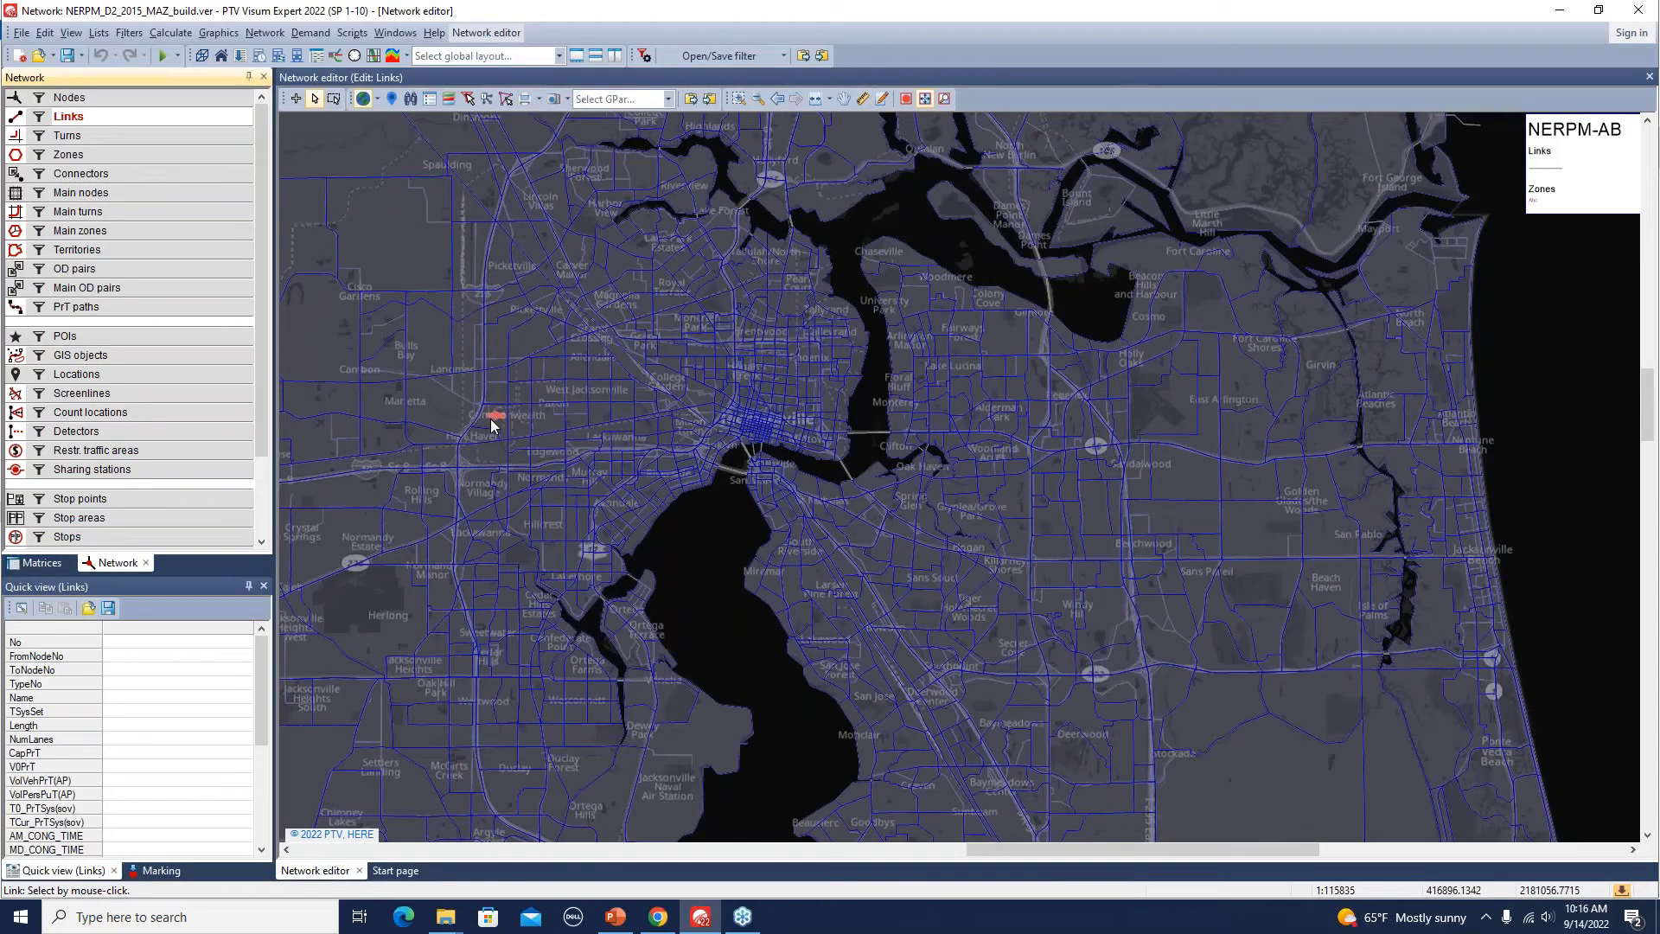
pyautogui.click(100, 33)
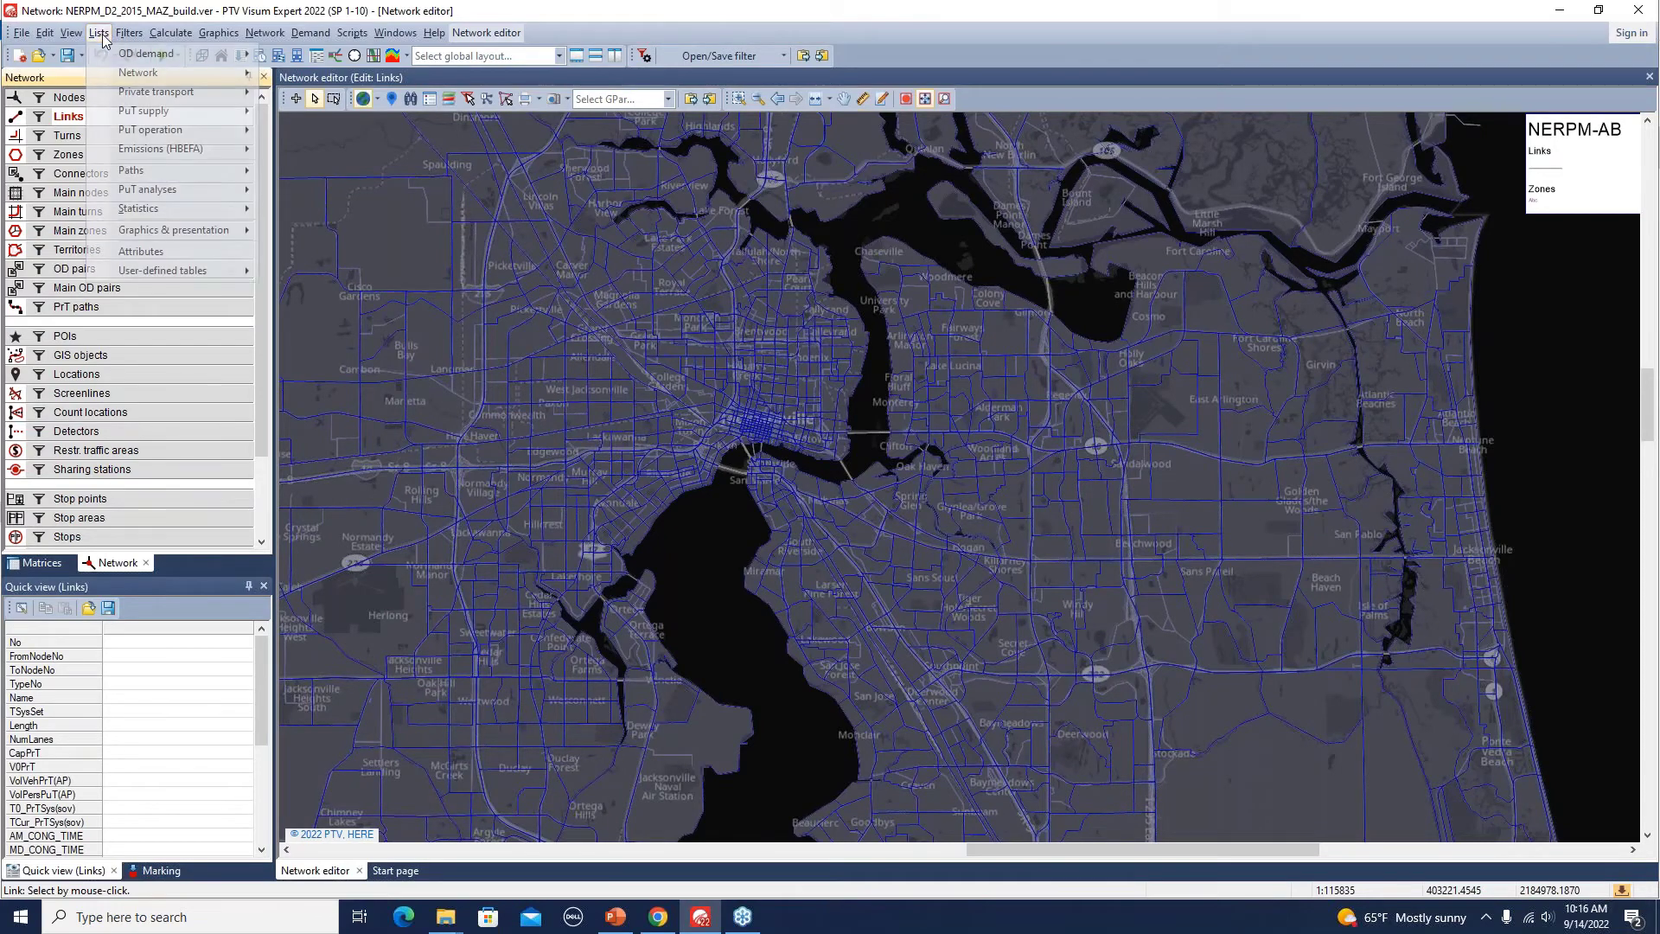
pyautogui.moveTo(214, 271)
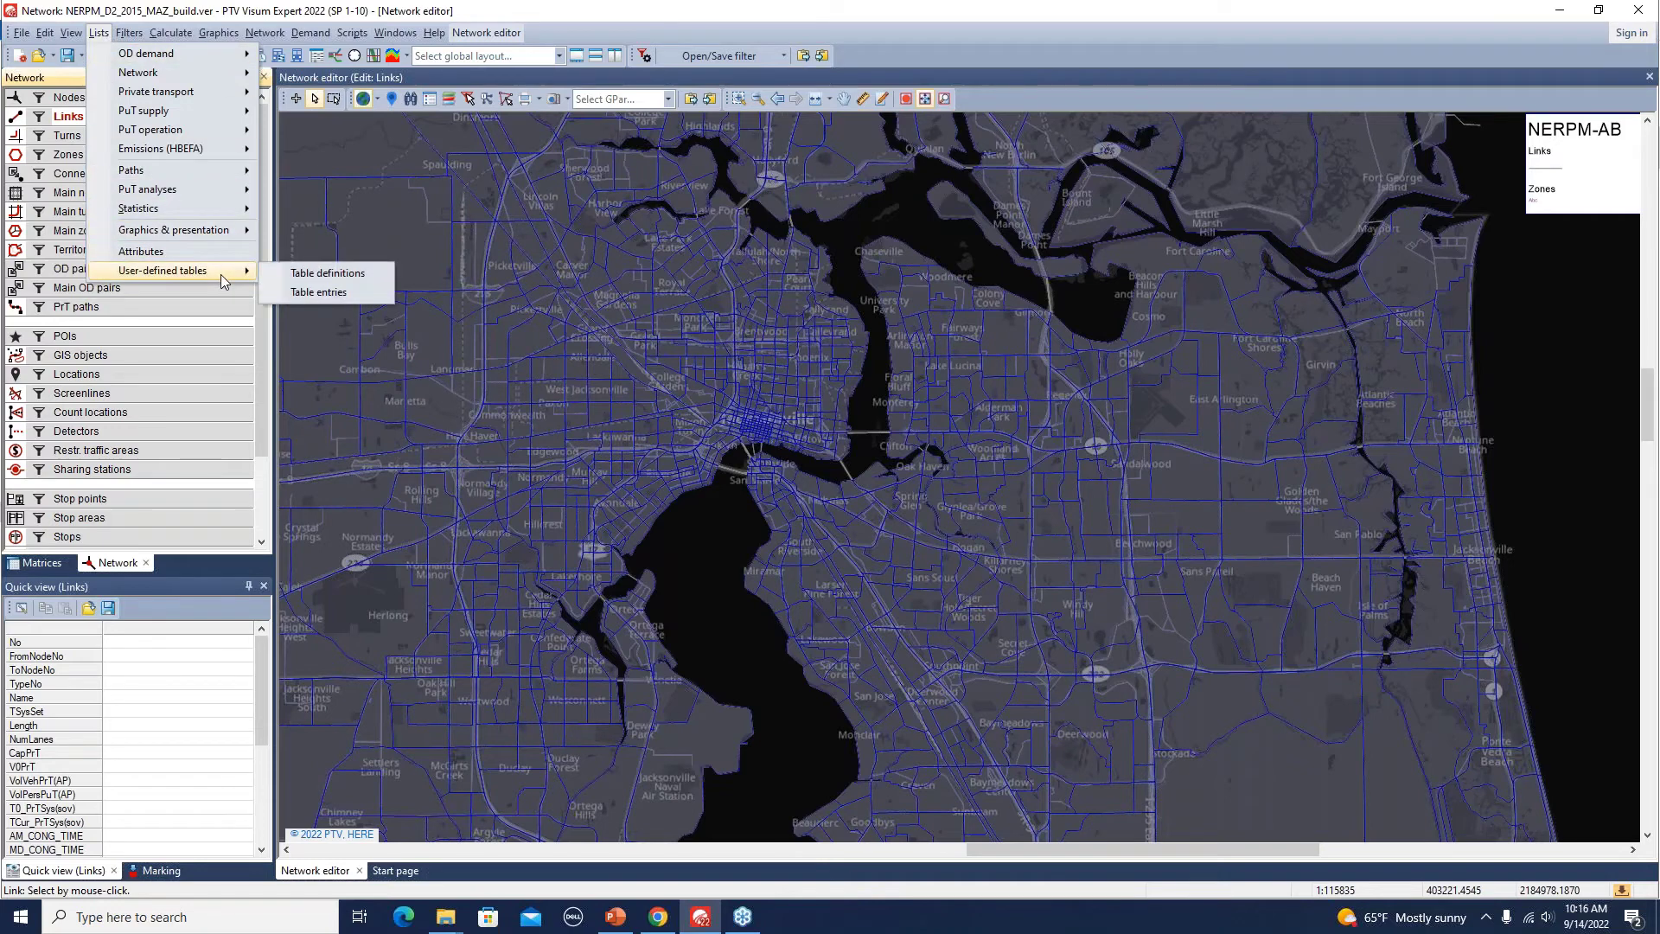
pyautogui.click(353, 292)
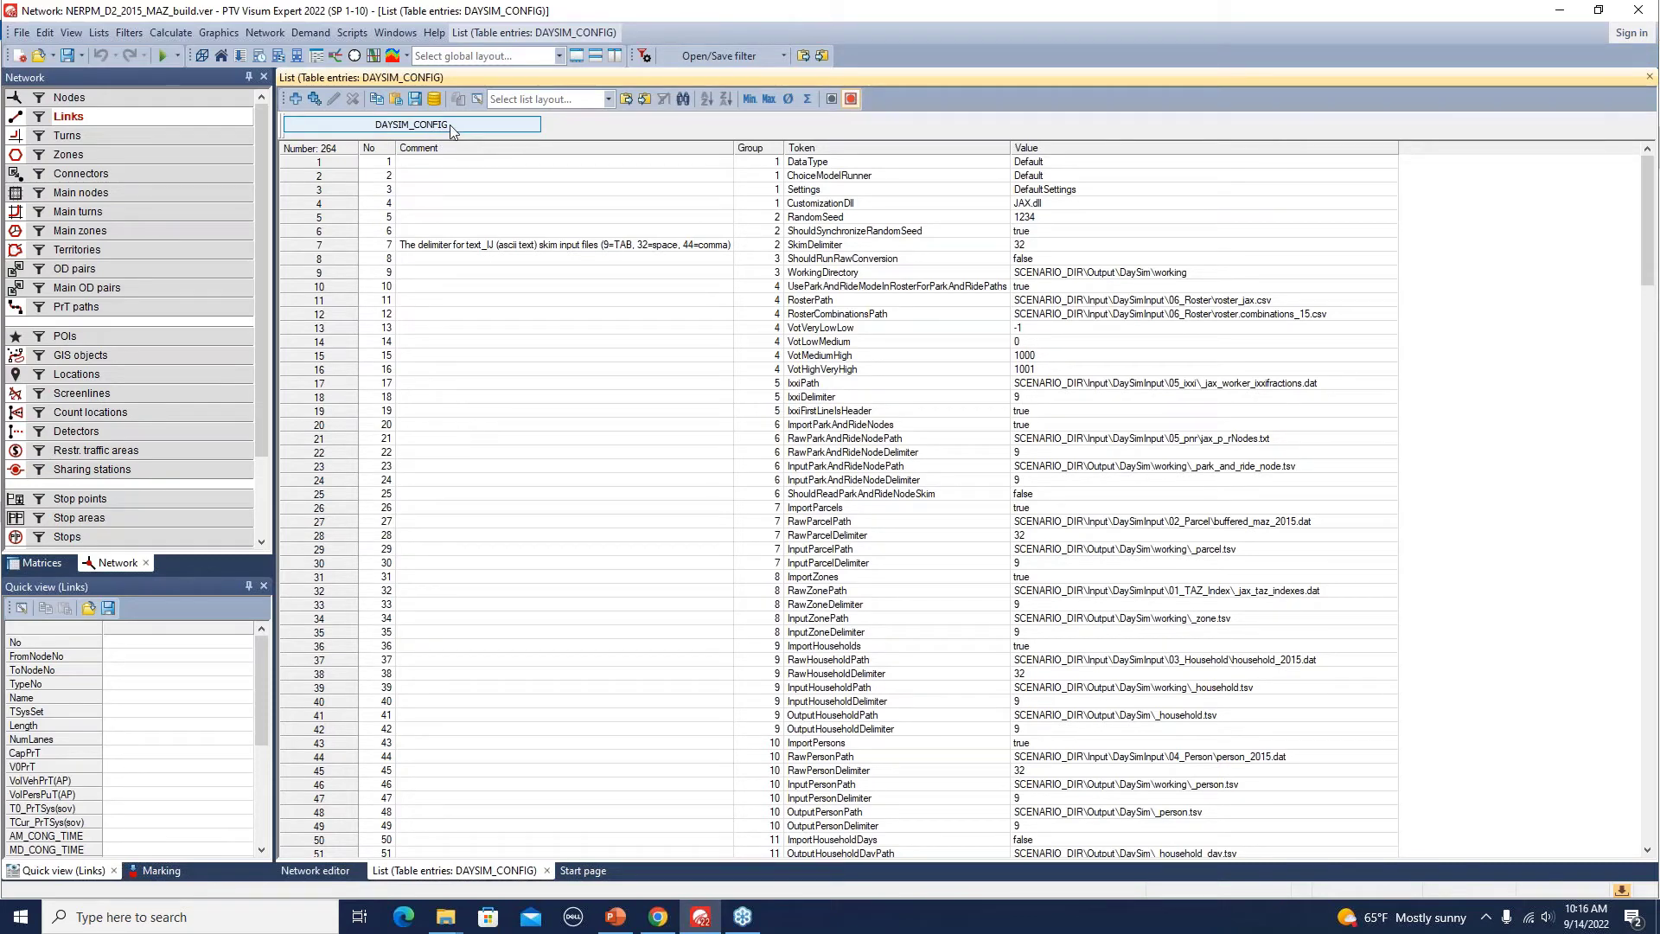
pyautogui.click(449, 125)
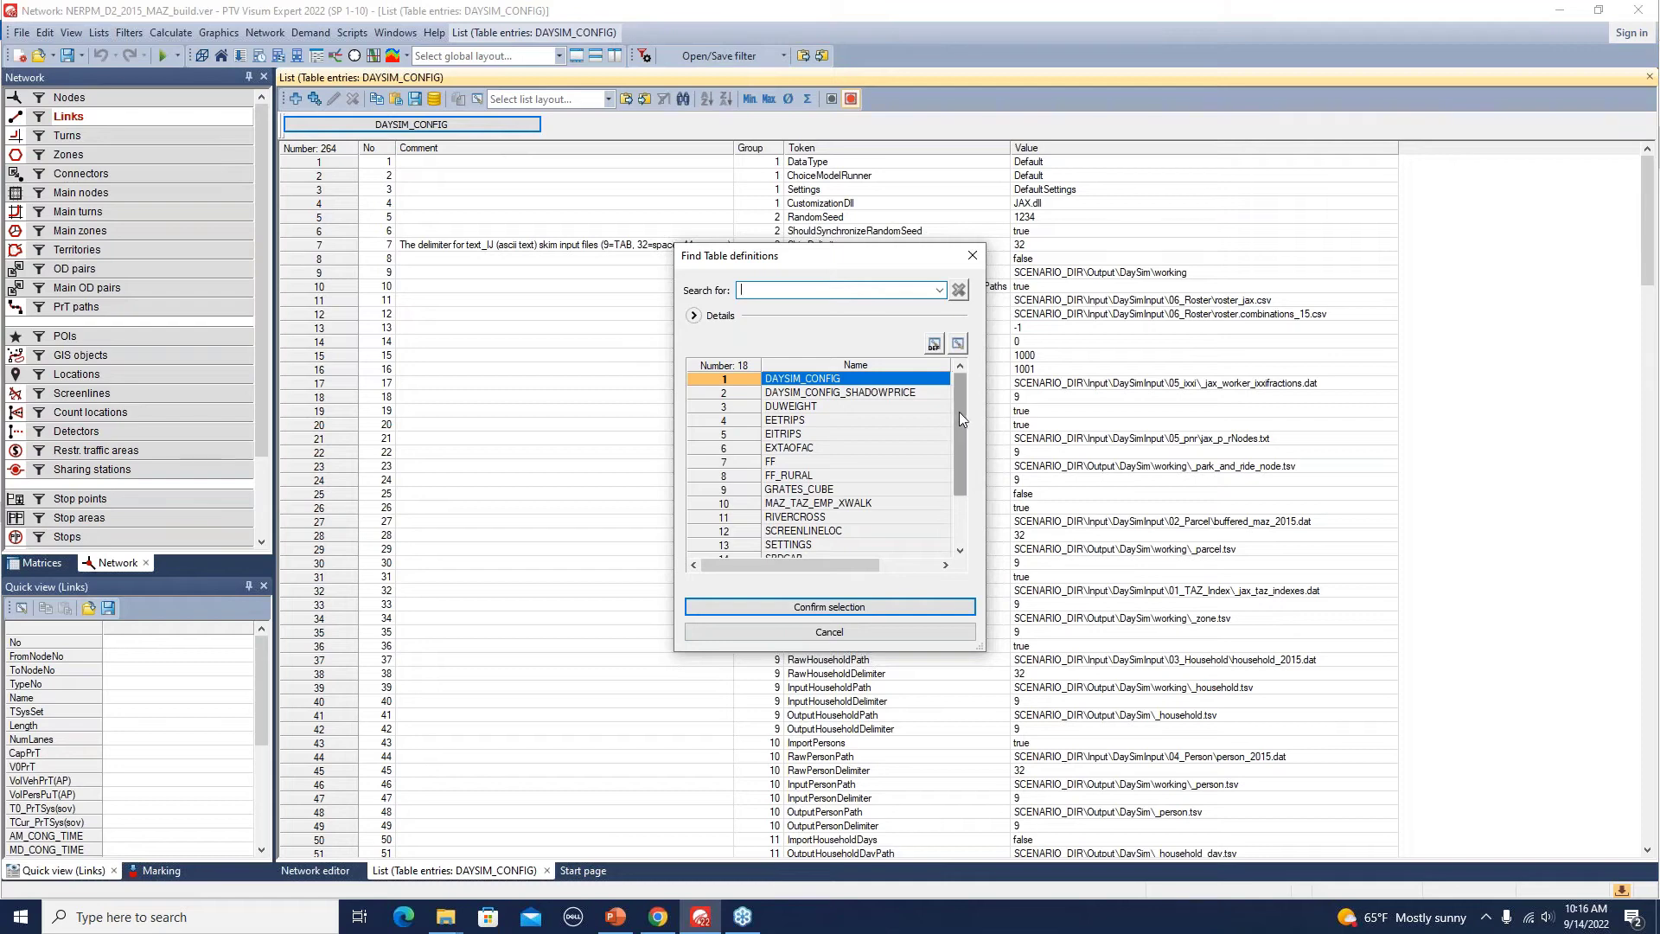
pyautogui.moveTo(962, 407); pyautogui.dragTo(969, 502)
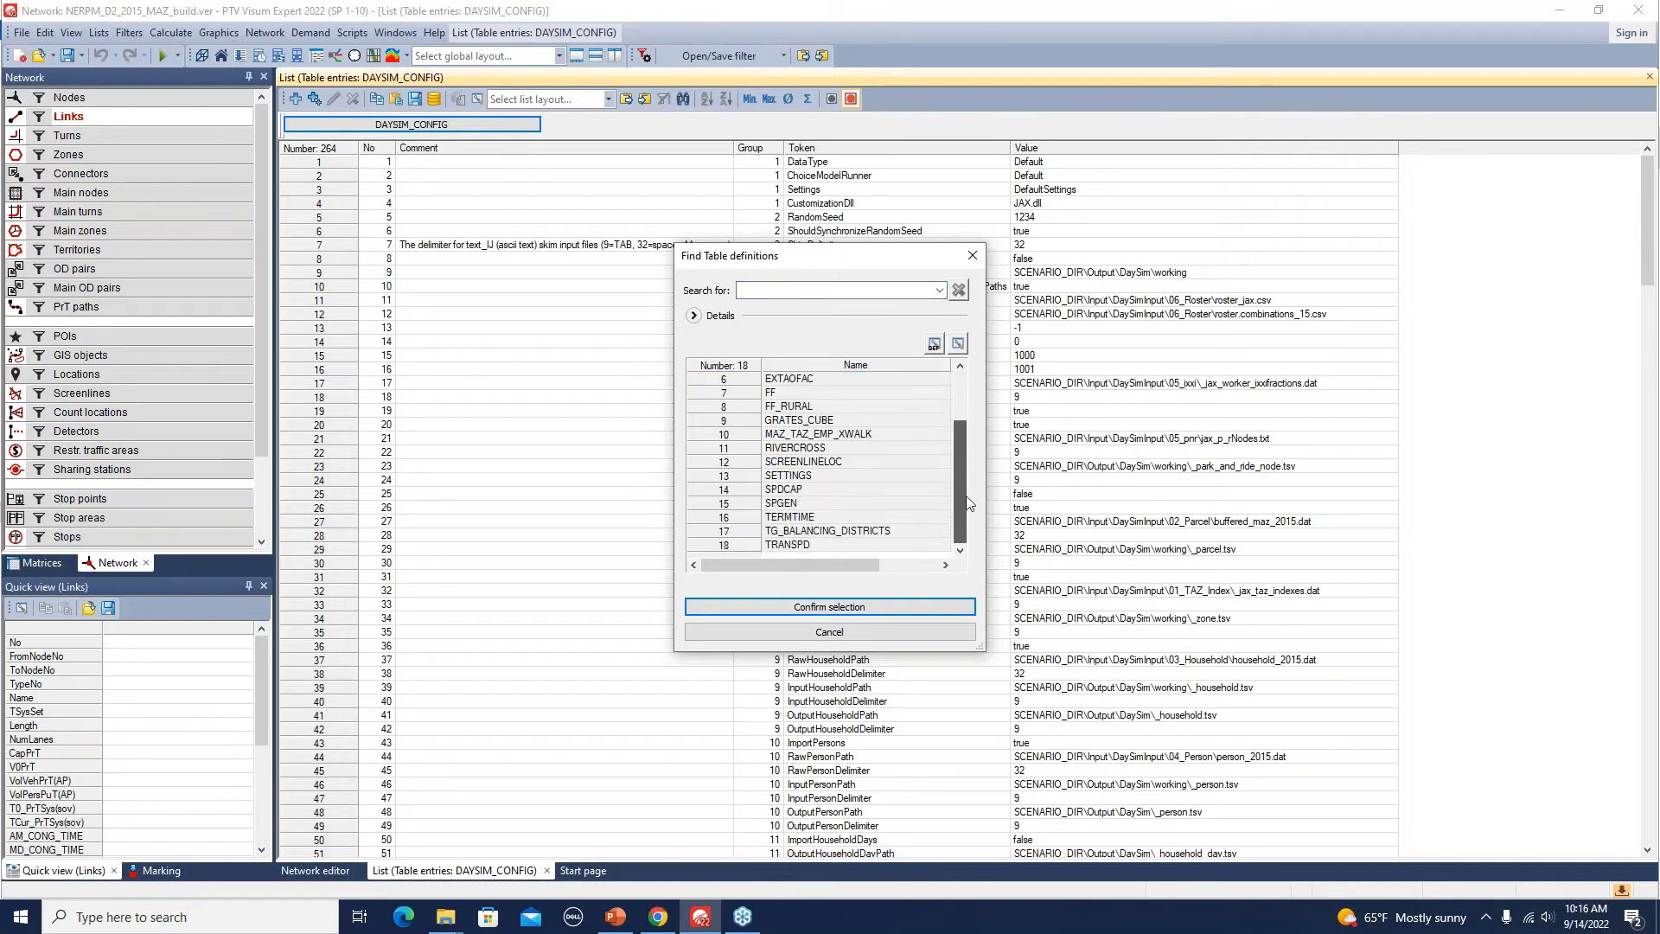
pyautogui.click(814, 478)
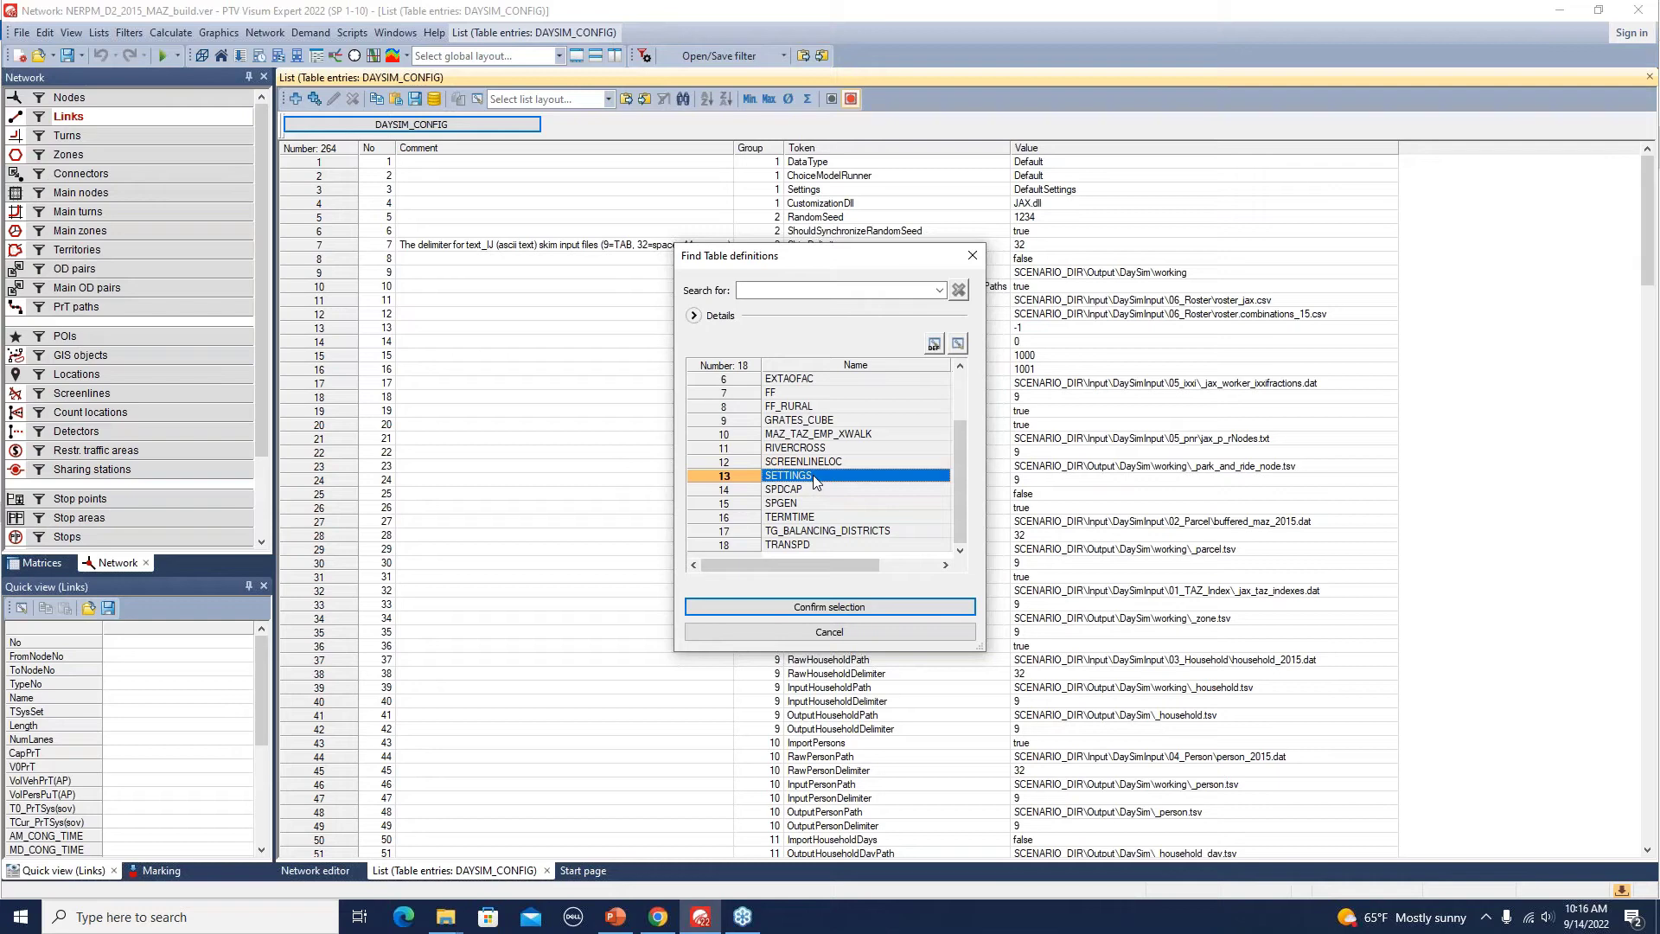
pyautogui.click(881, 607)
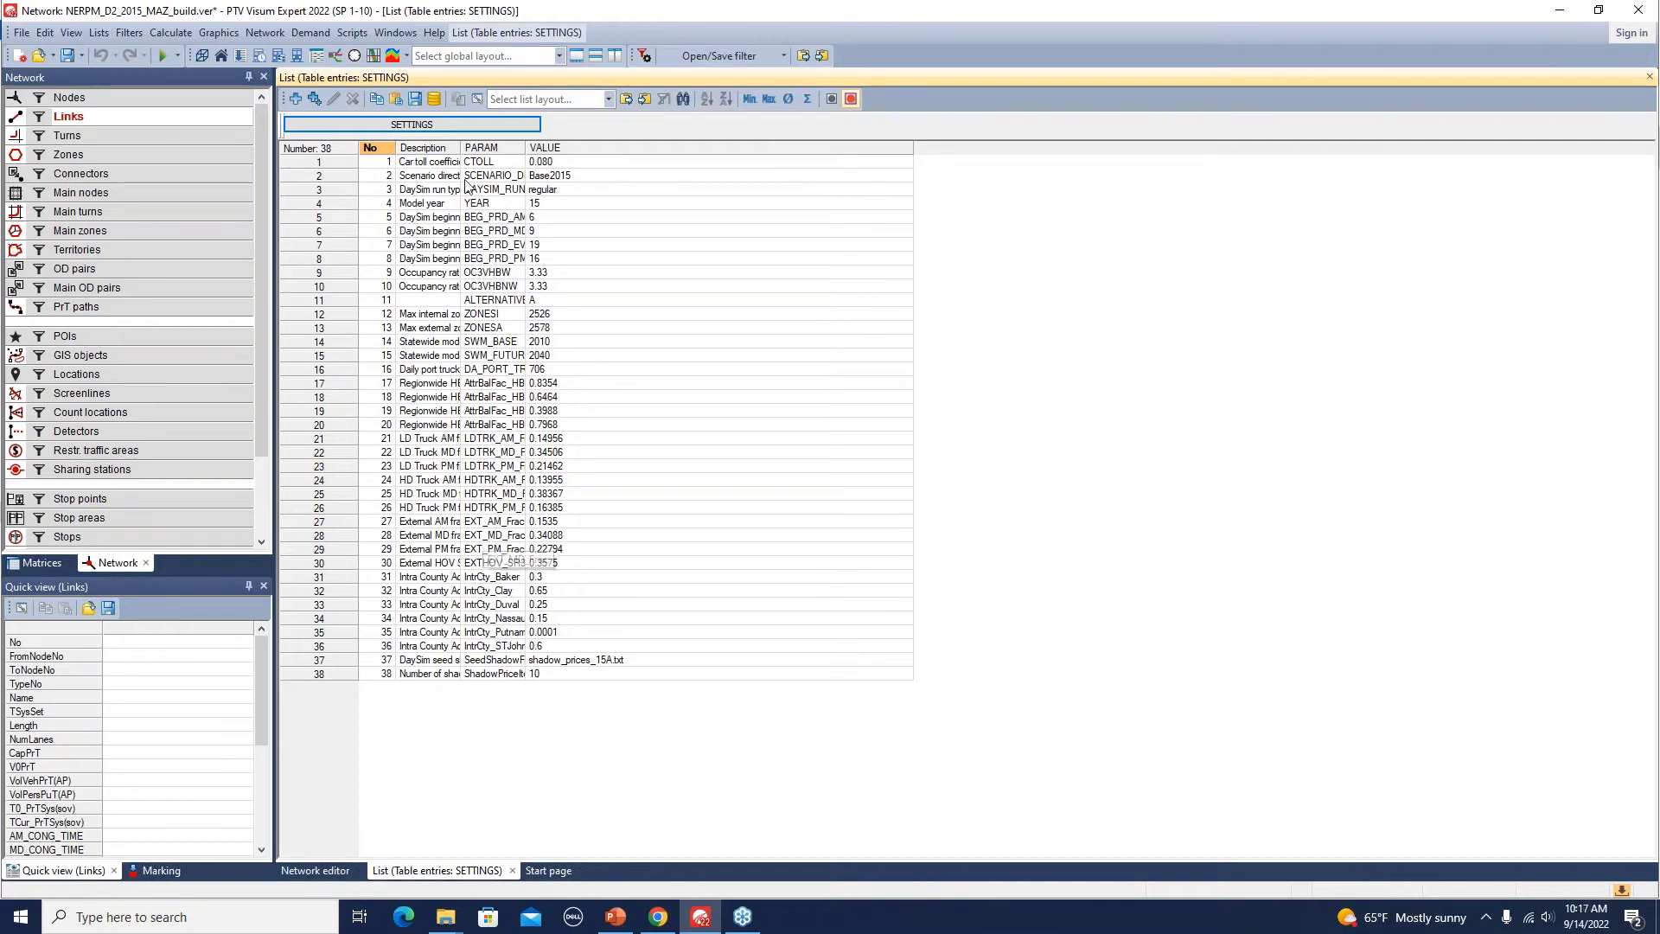
pyautogui.moveTo(460, 147); pyautogui.dragTo(701, 147)
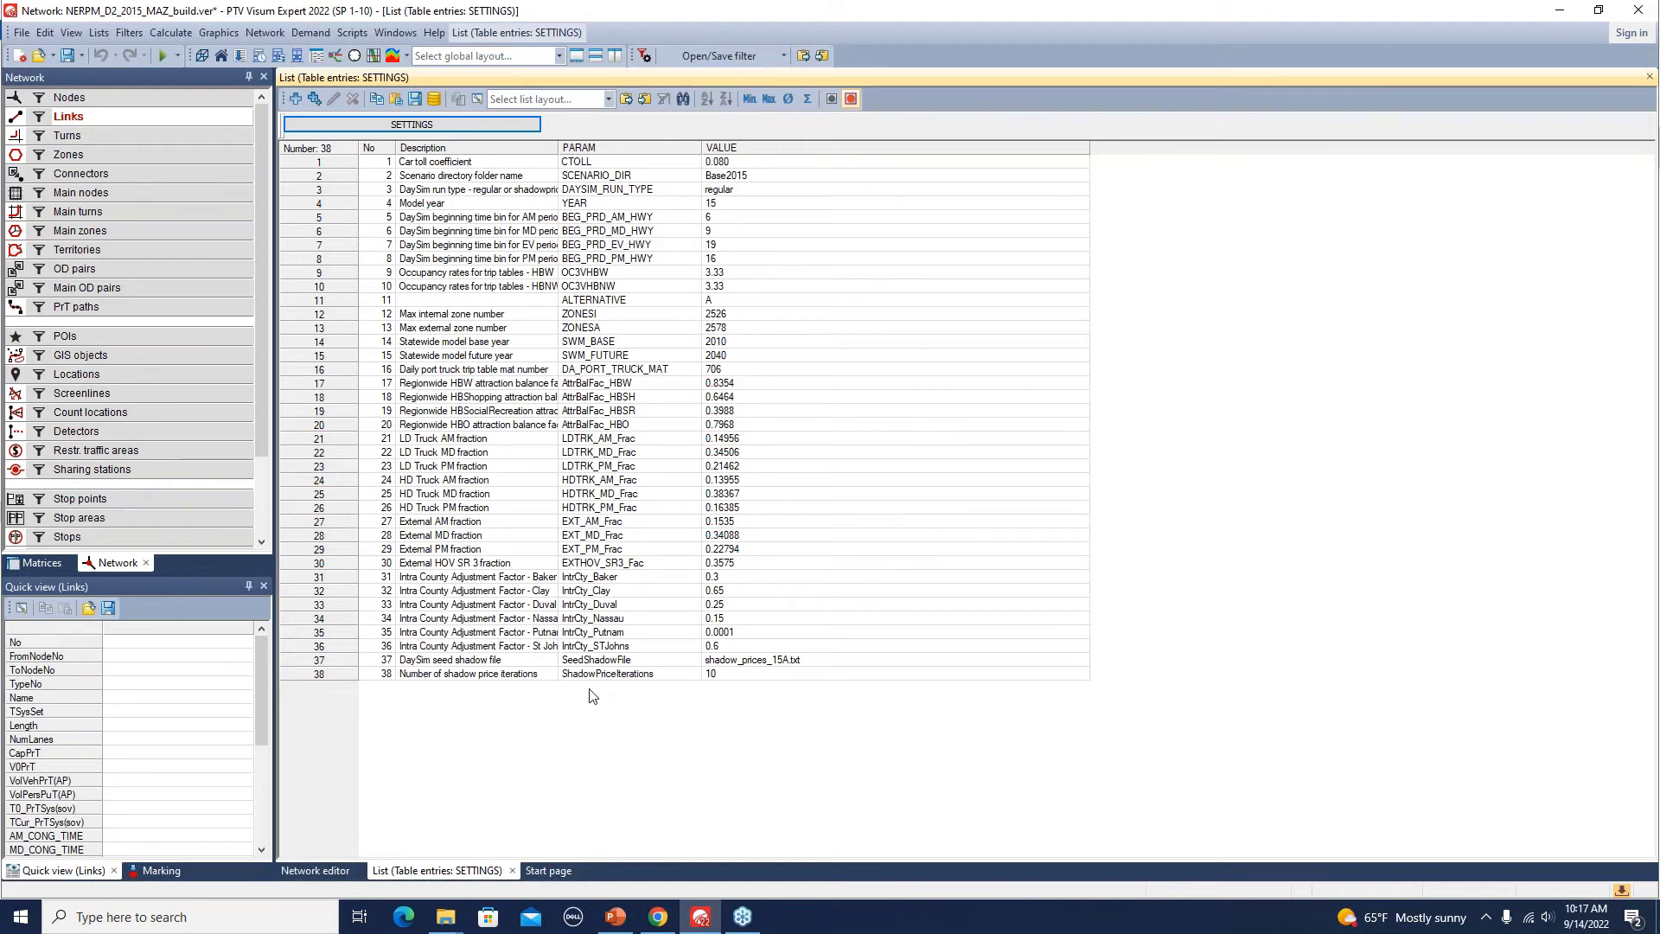
# - Set the SCENARIO_DIR value in the SETTINGS table to Build2015
pyautogui.click(623, 178)
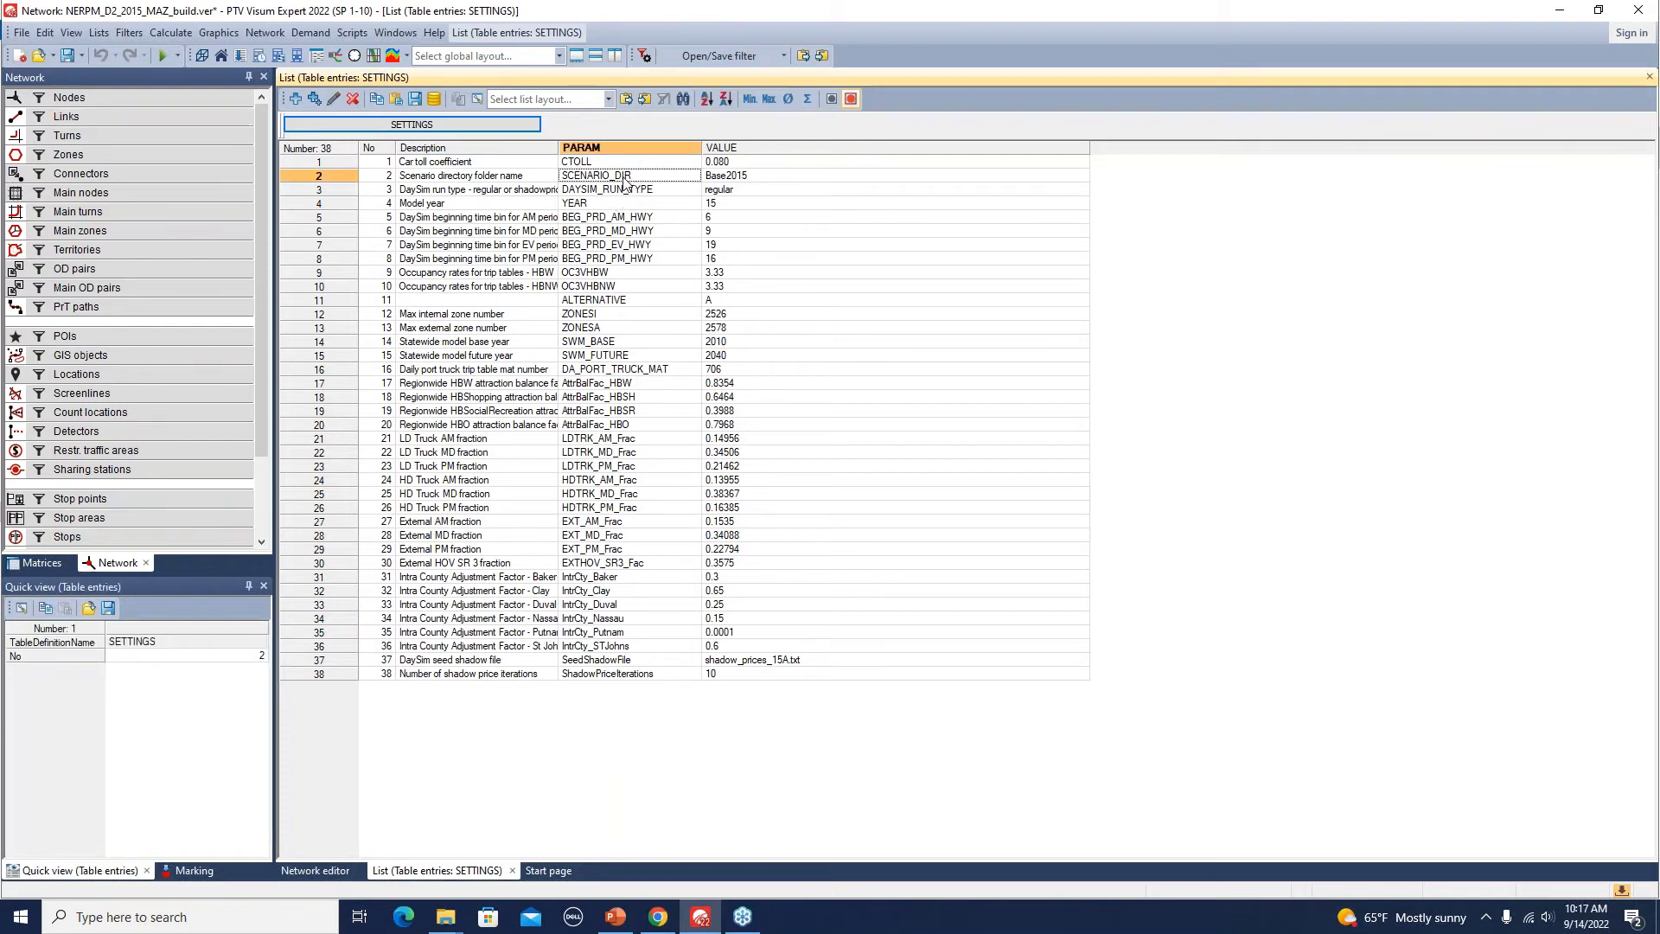
pyautogui.click(731, 177)
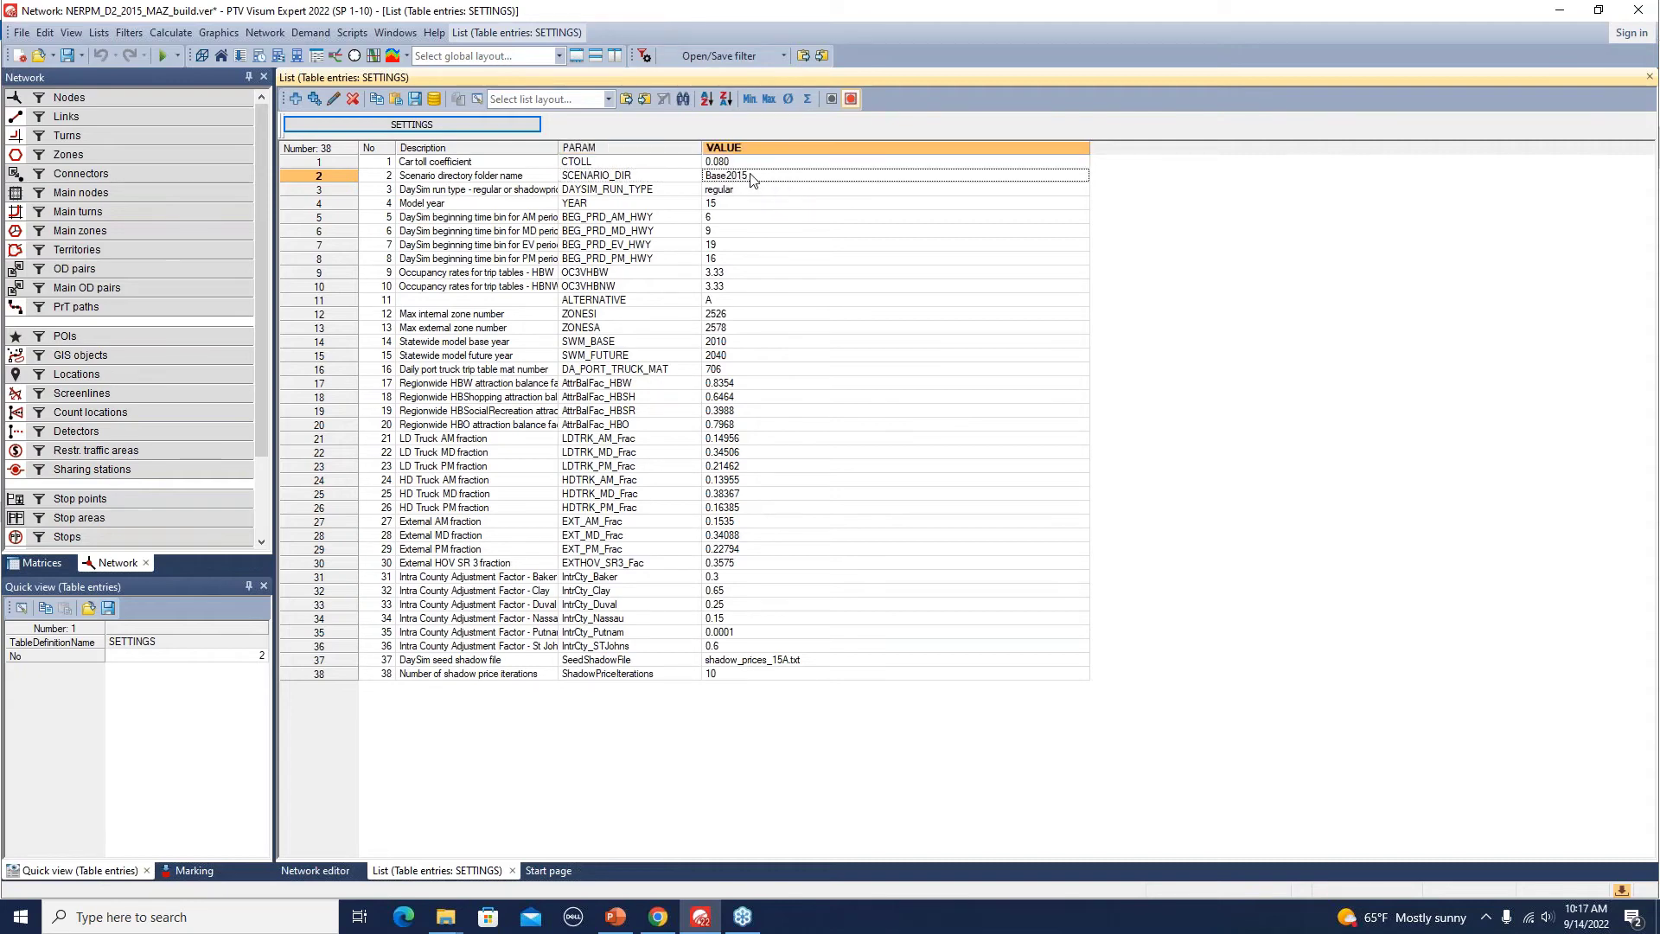
pyautogui.write('Bu')
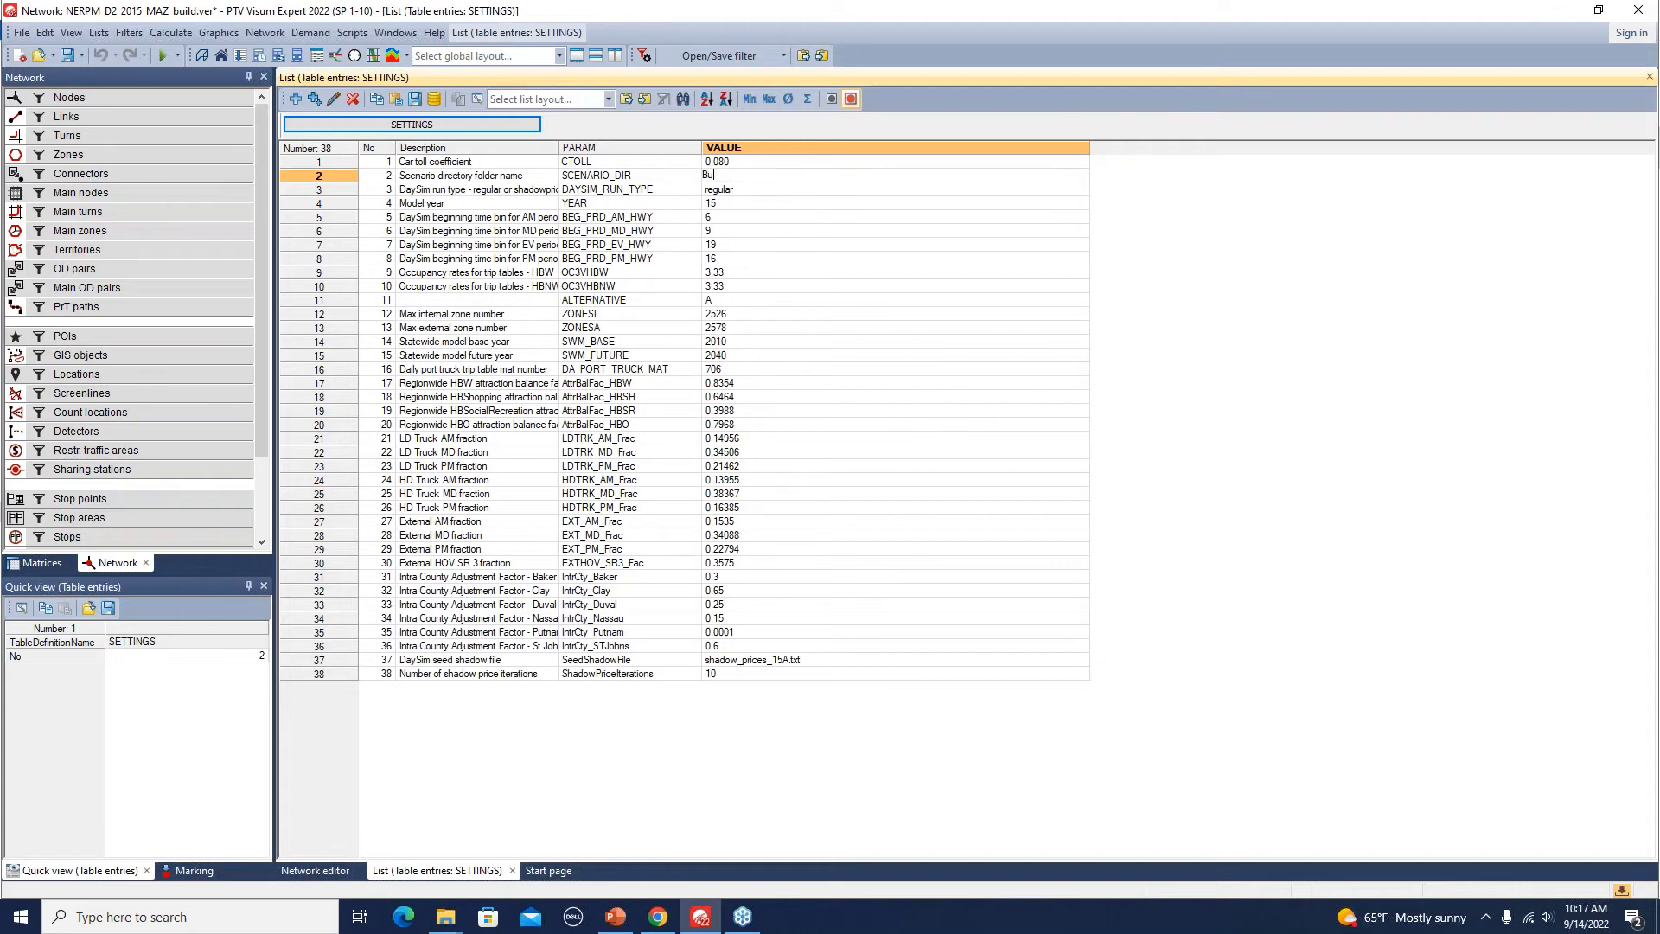
pyautogui.write('ild2015')
pyautogui.click(761, 191)
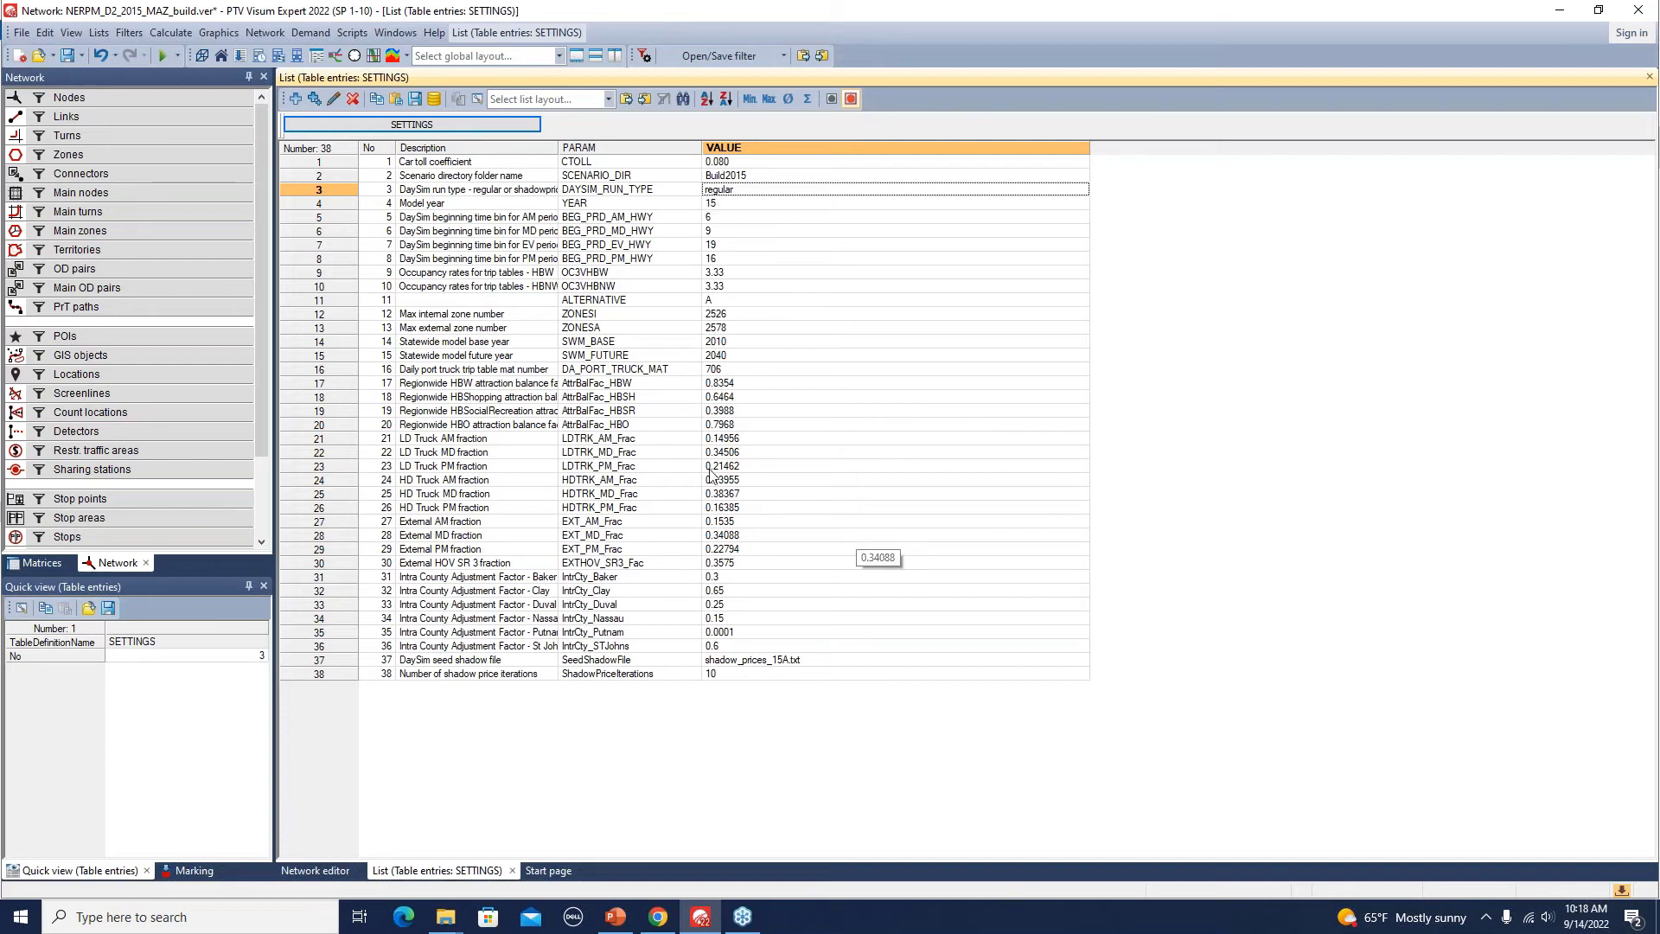
# - Switch the table entries list from SETTINGS to the DAYSIM_CONFIG table
pyautogui.click(481, 126)
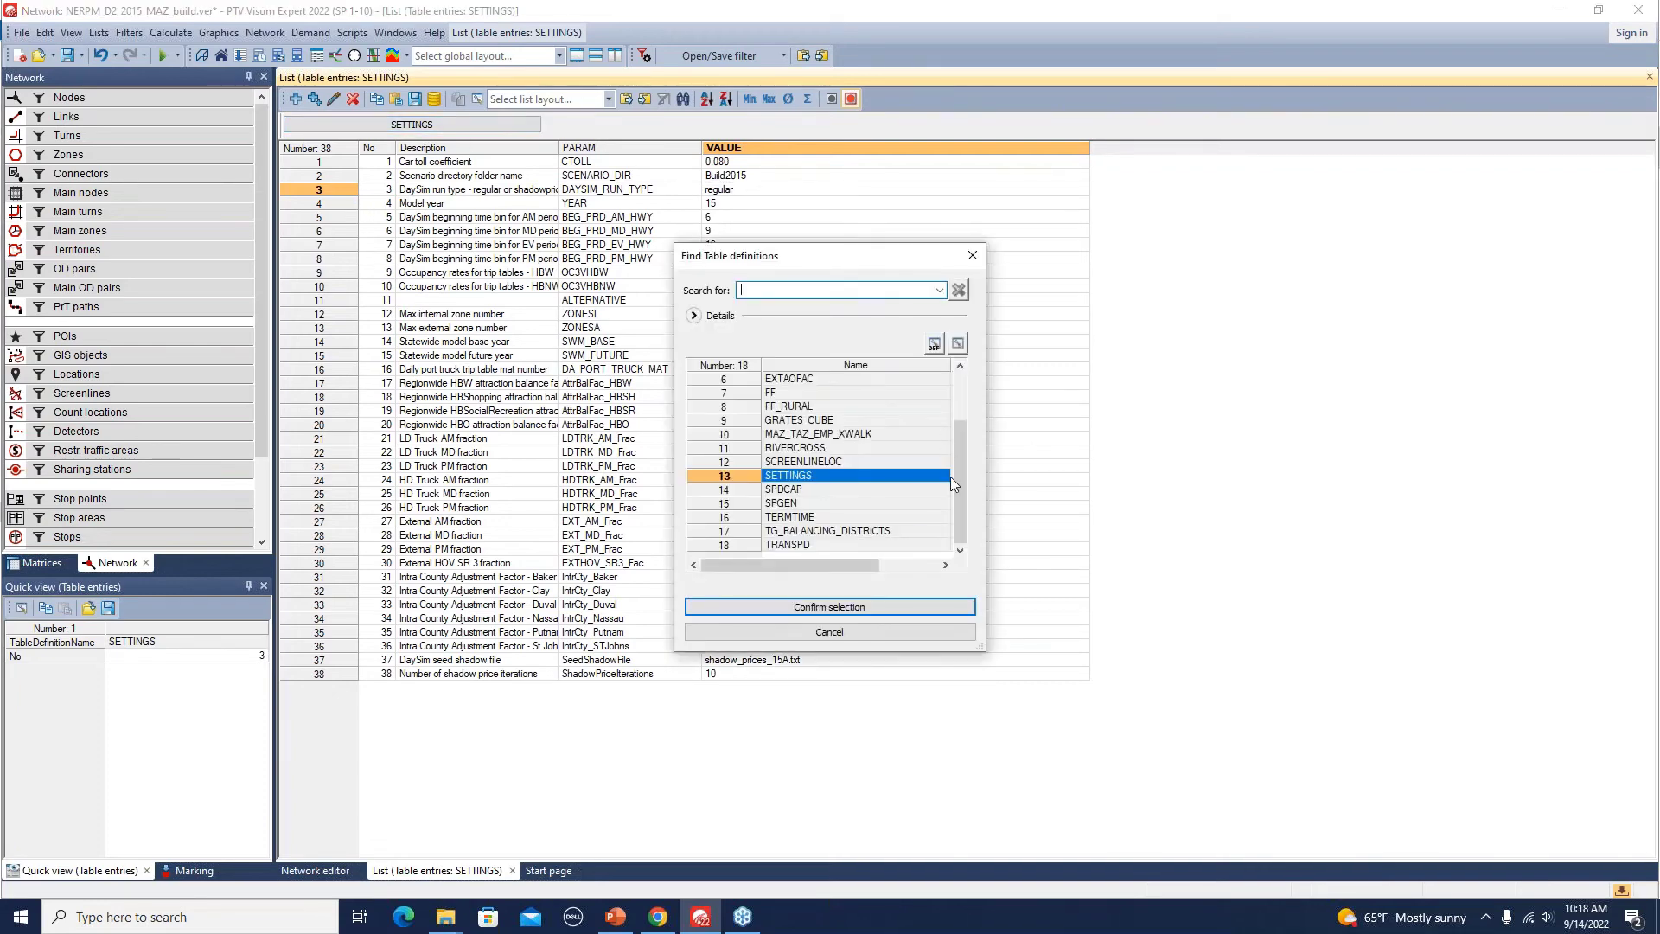
pyautogui.scroll(1, 951, 466)
pyautogui.scroll(1, 947, 415)
pyautogui.click(854, 379)
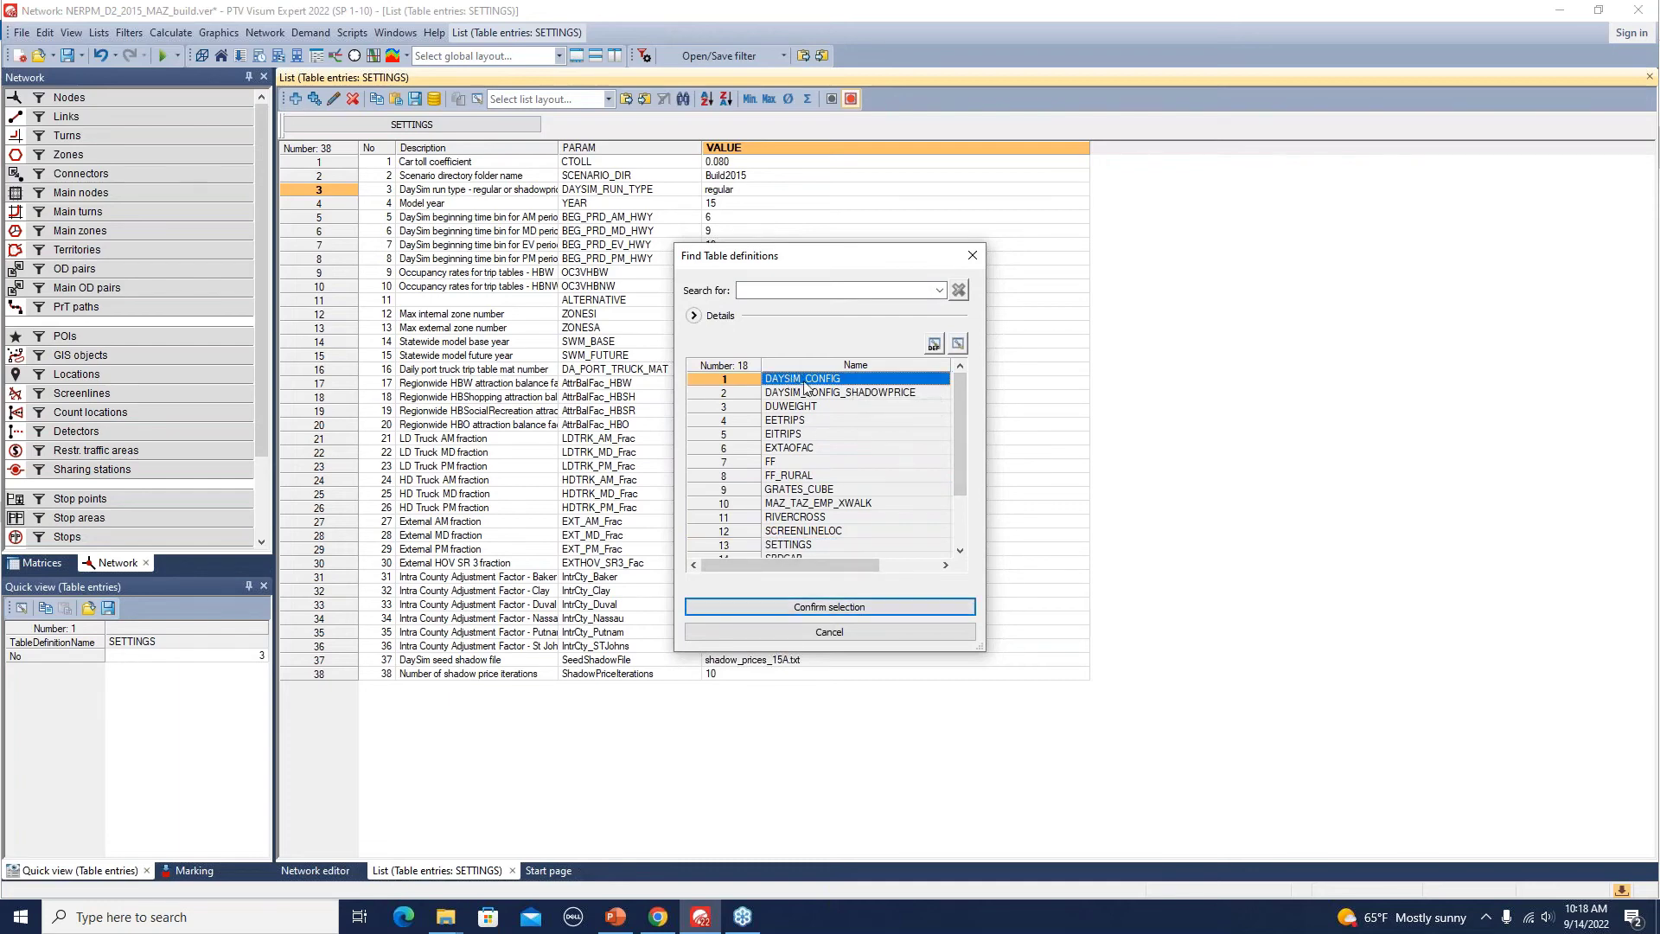
pyautogui.click(875, 606)
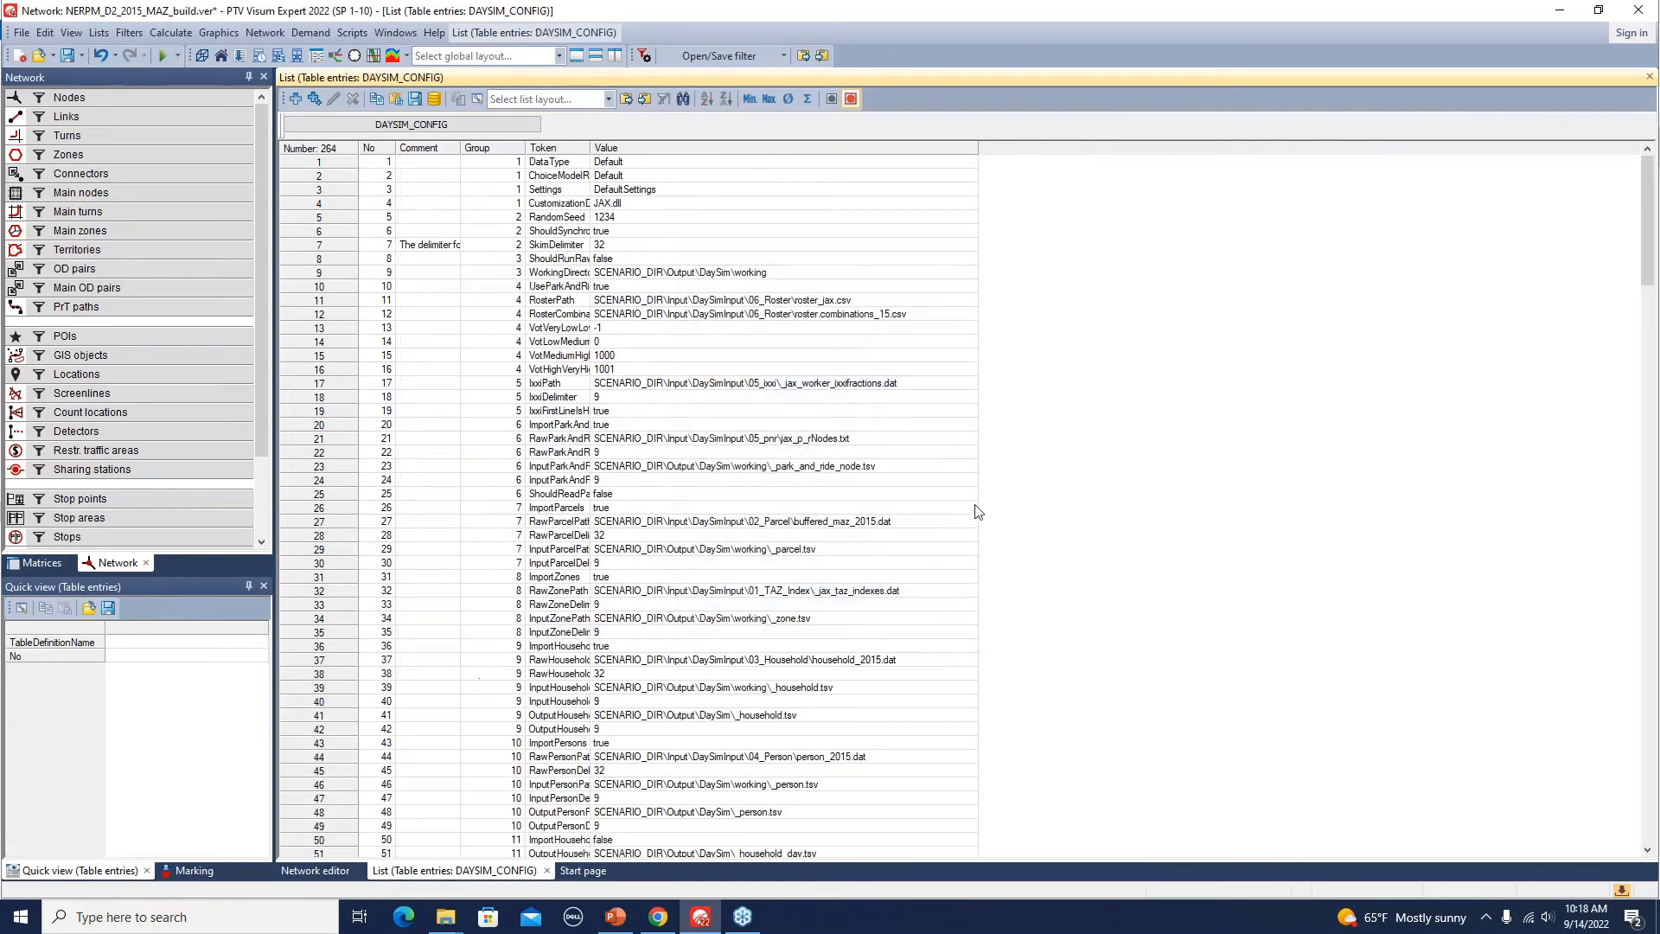
# - Widen the Token column of the DAYSIM_CONFIG list and look through its tokens and SCENARIO_DIR paths
pyautogui.moveTo(618, 147); pyautogui.dragTo(707, 147)
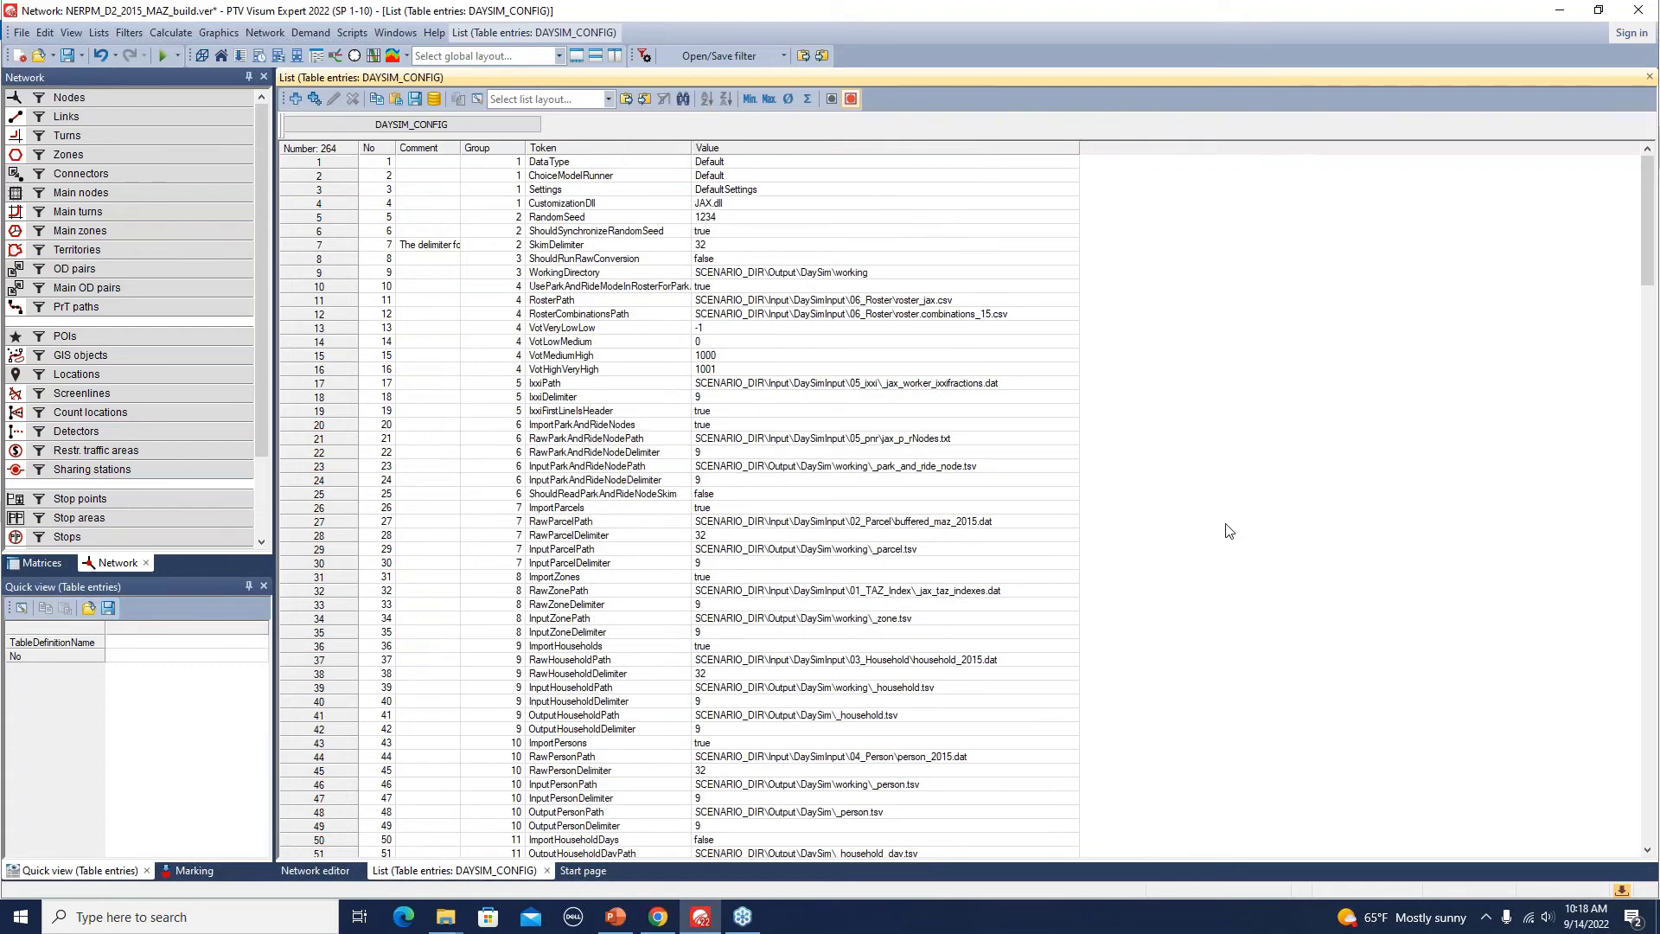
pyautogui.scroll(-14, 1043, 507)
pyautogui.scroll(-14, 1043, 507)
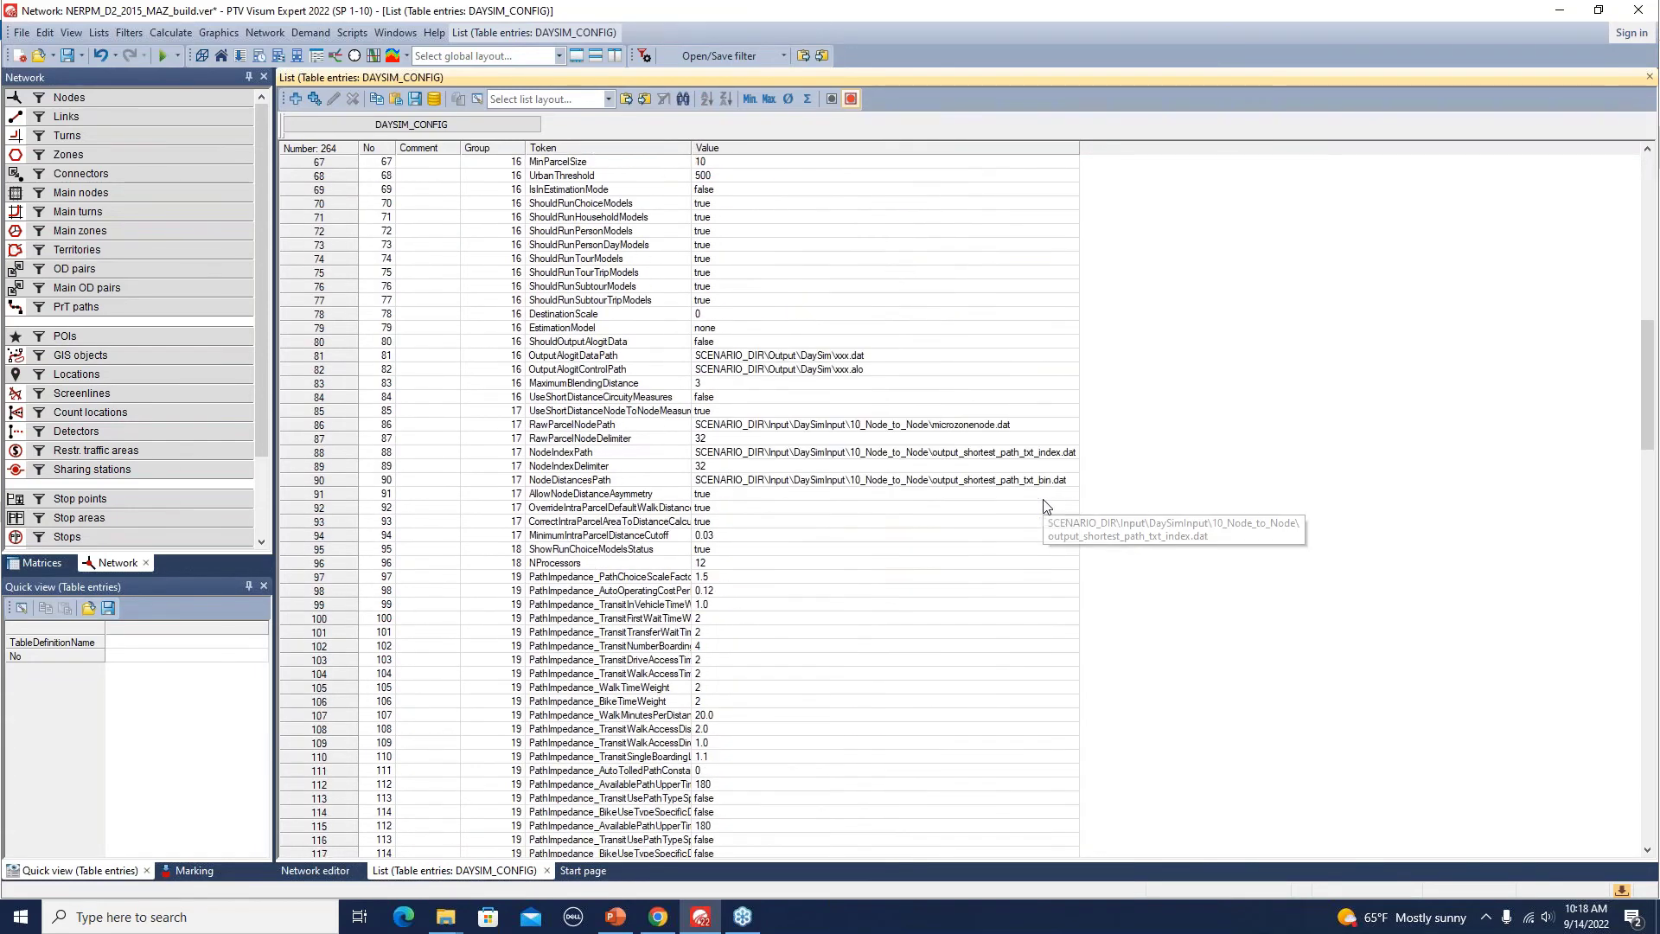
pyautogui.scroll(20, 1044, 506)
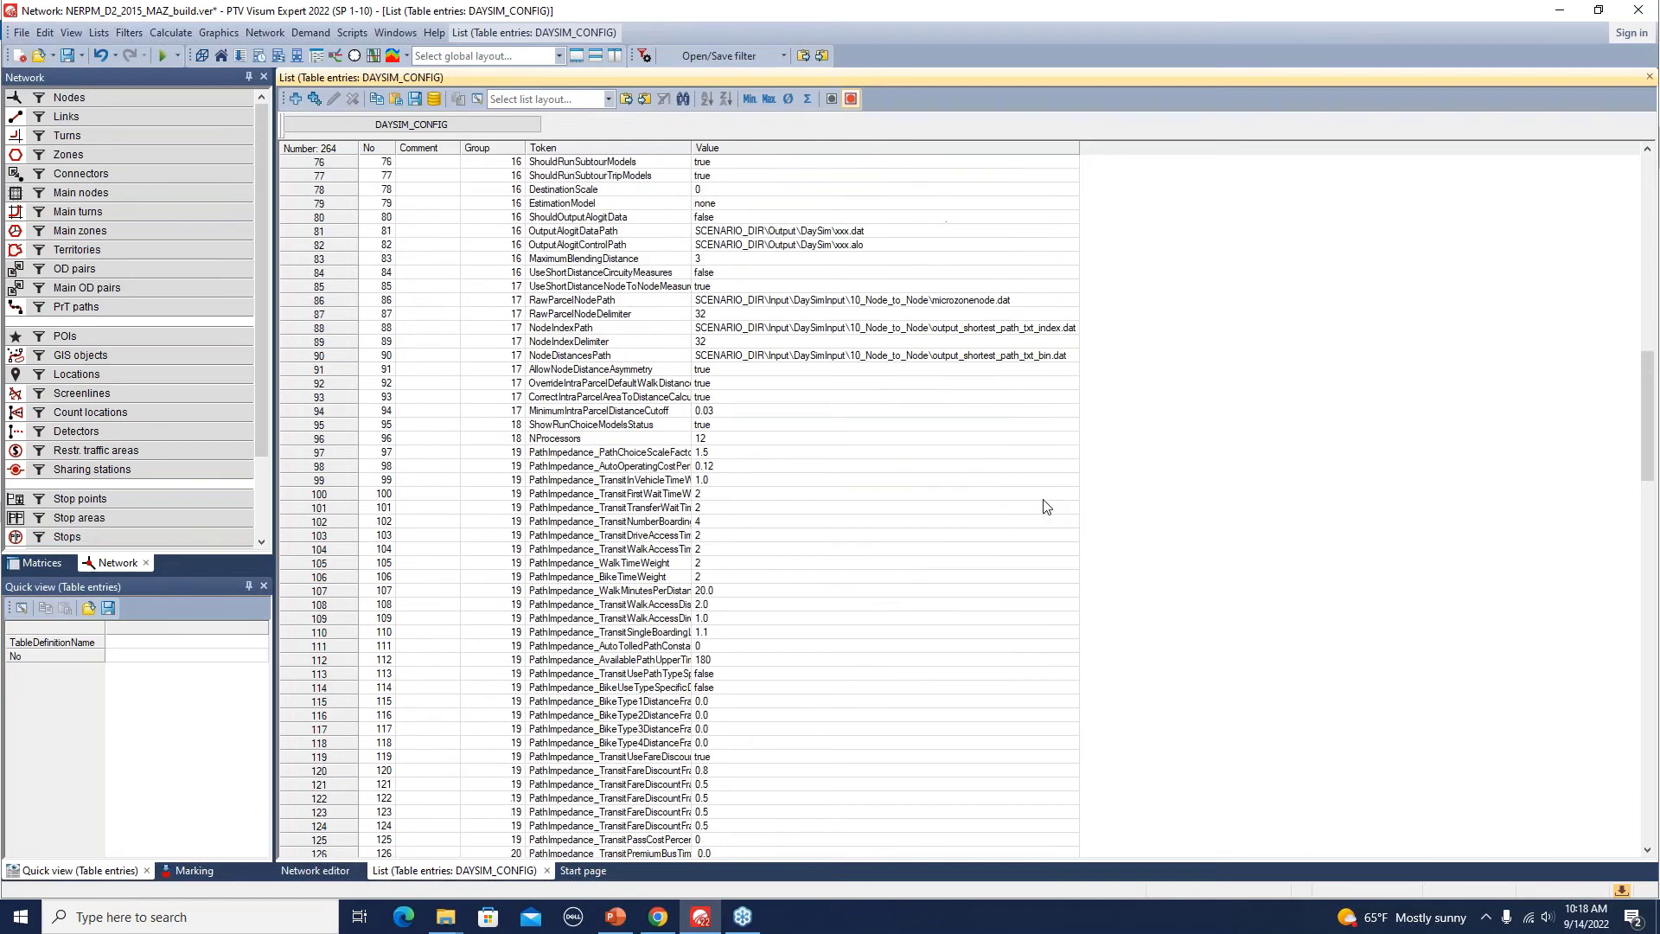
pyautogui.scroll(1, 1044, 506)
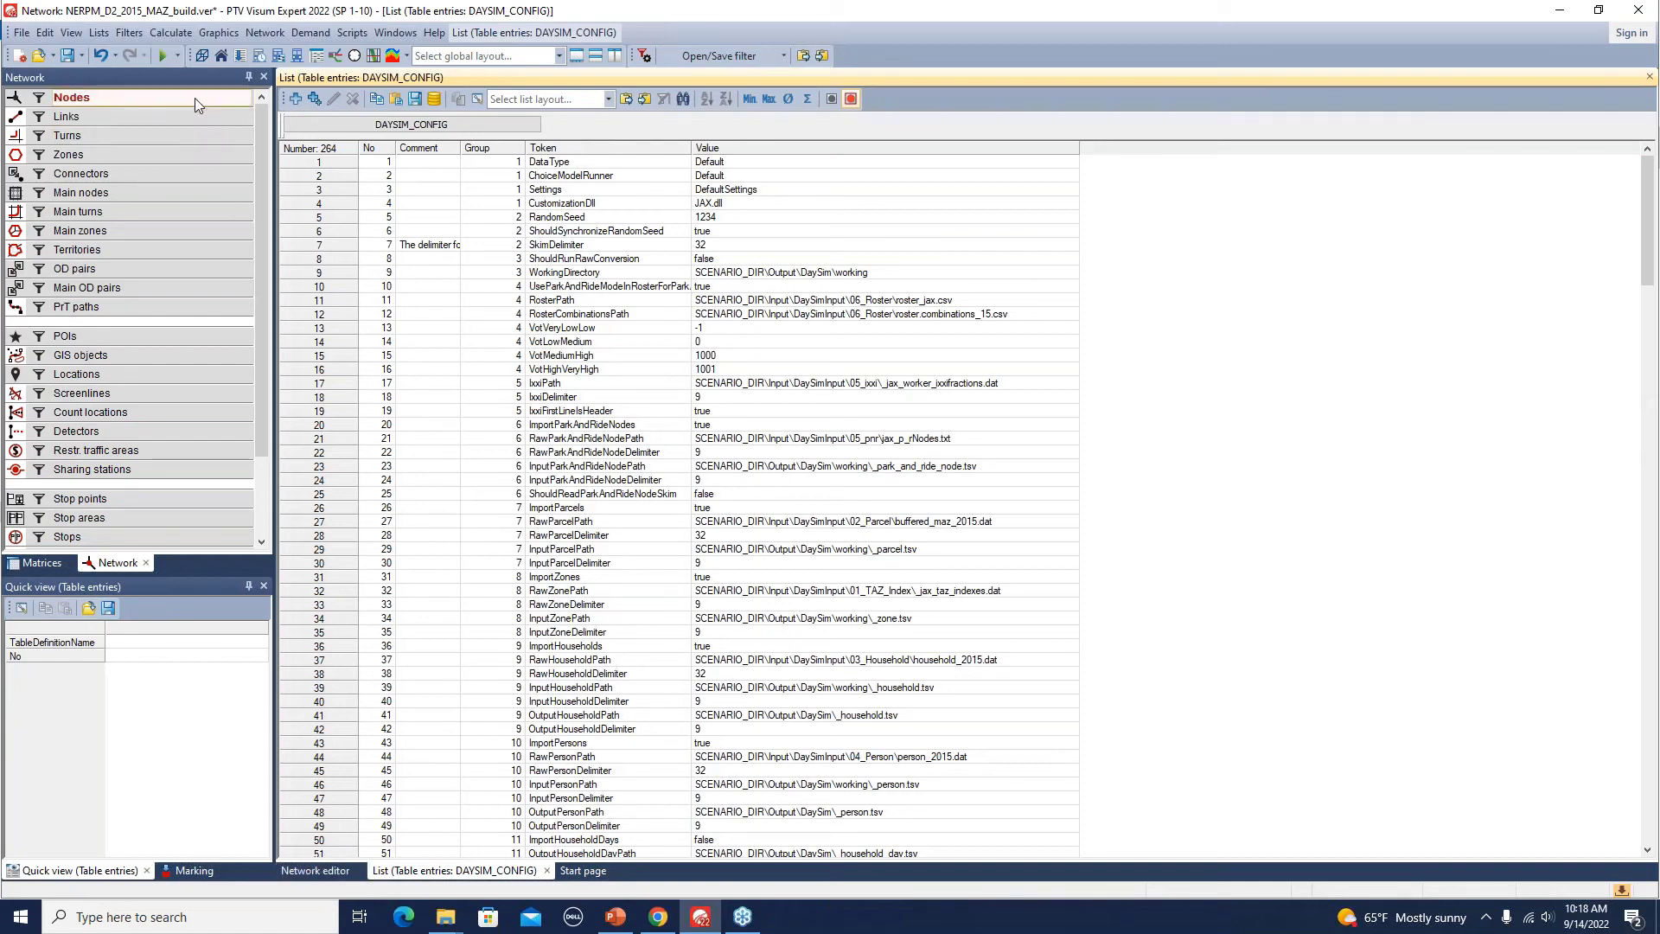
# - Open the procedure sequence and review the PrT assignment and link VD function pages of the general procedure settings, leaving them unchanged
pyautogui.click(241, 57)
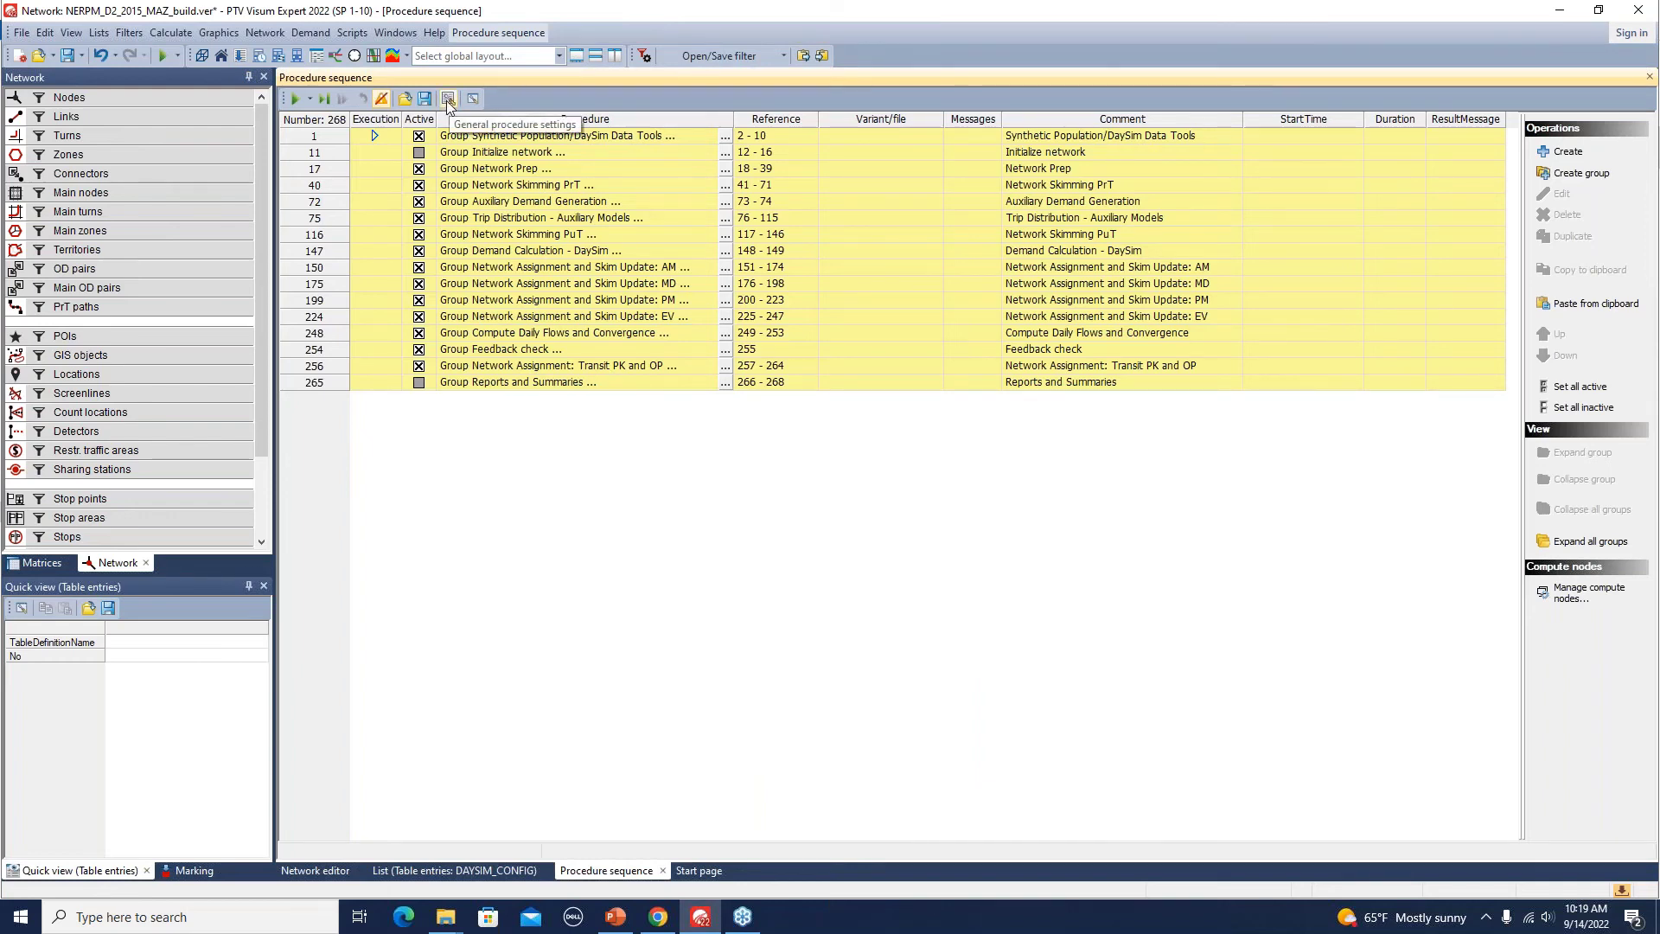
pyautogui.click(178, 33)
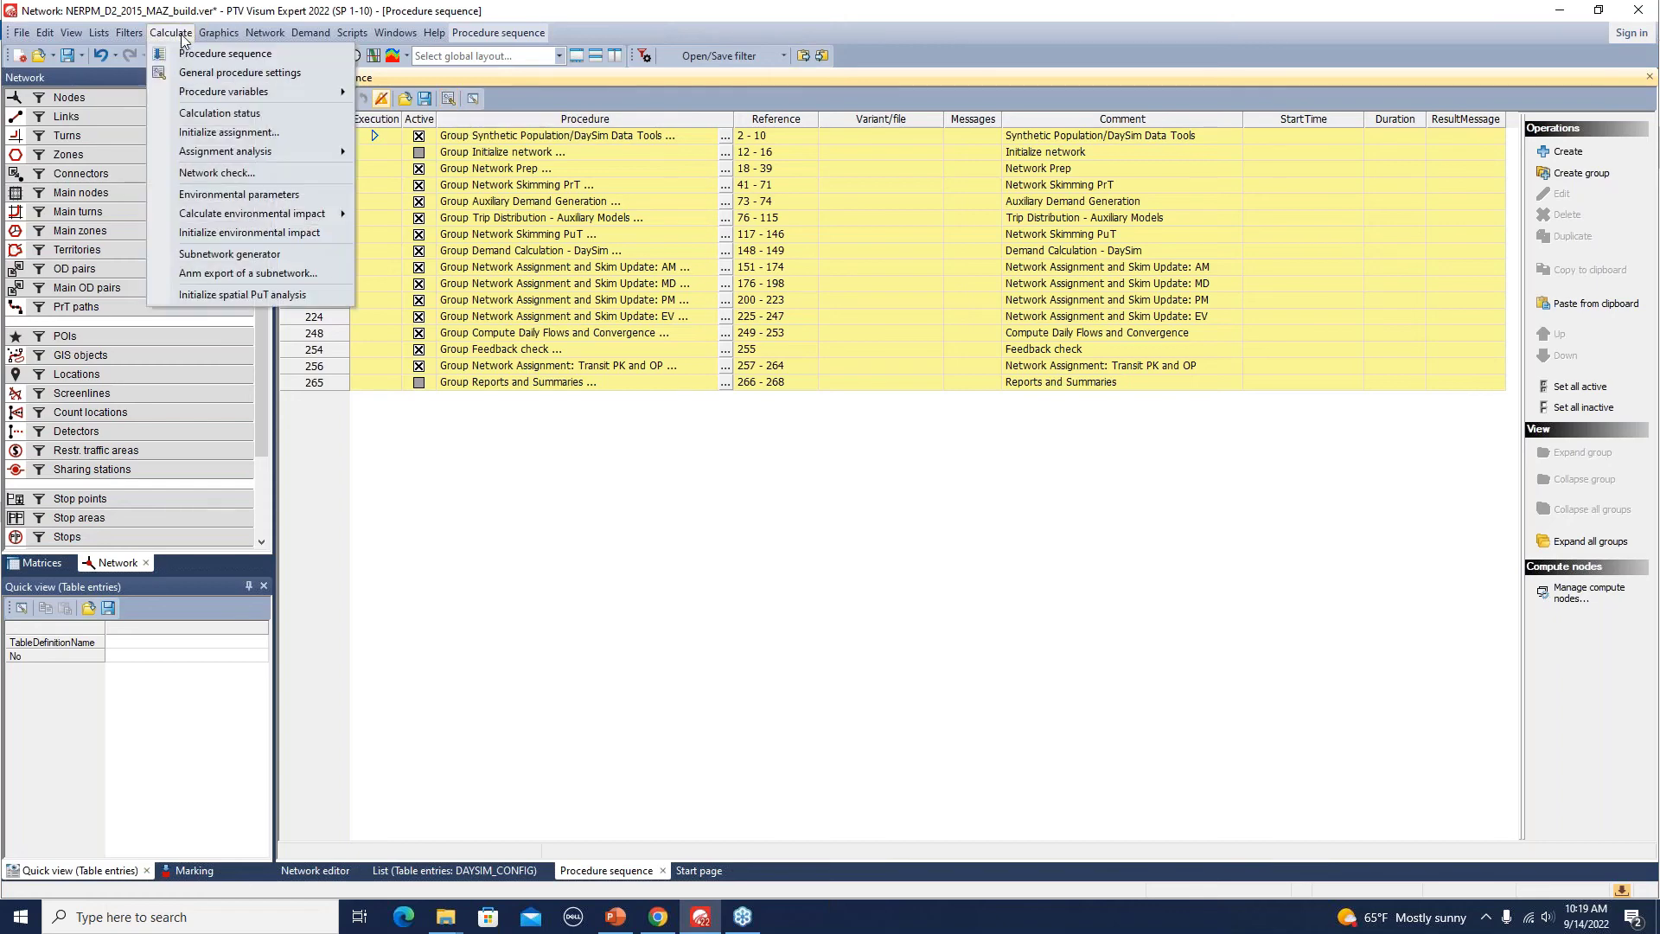
pyautogui.click(311, 74)
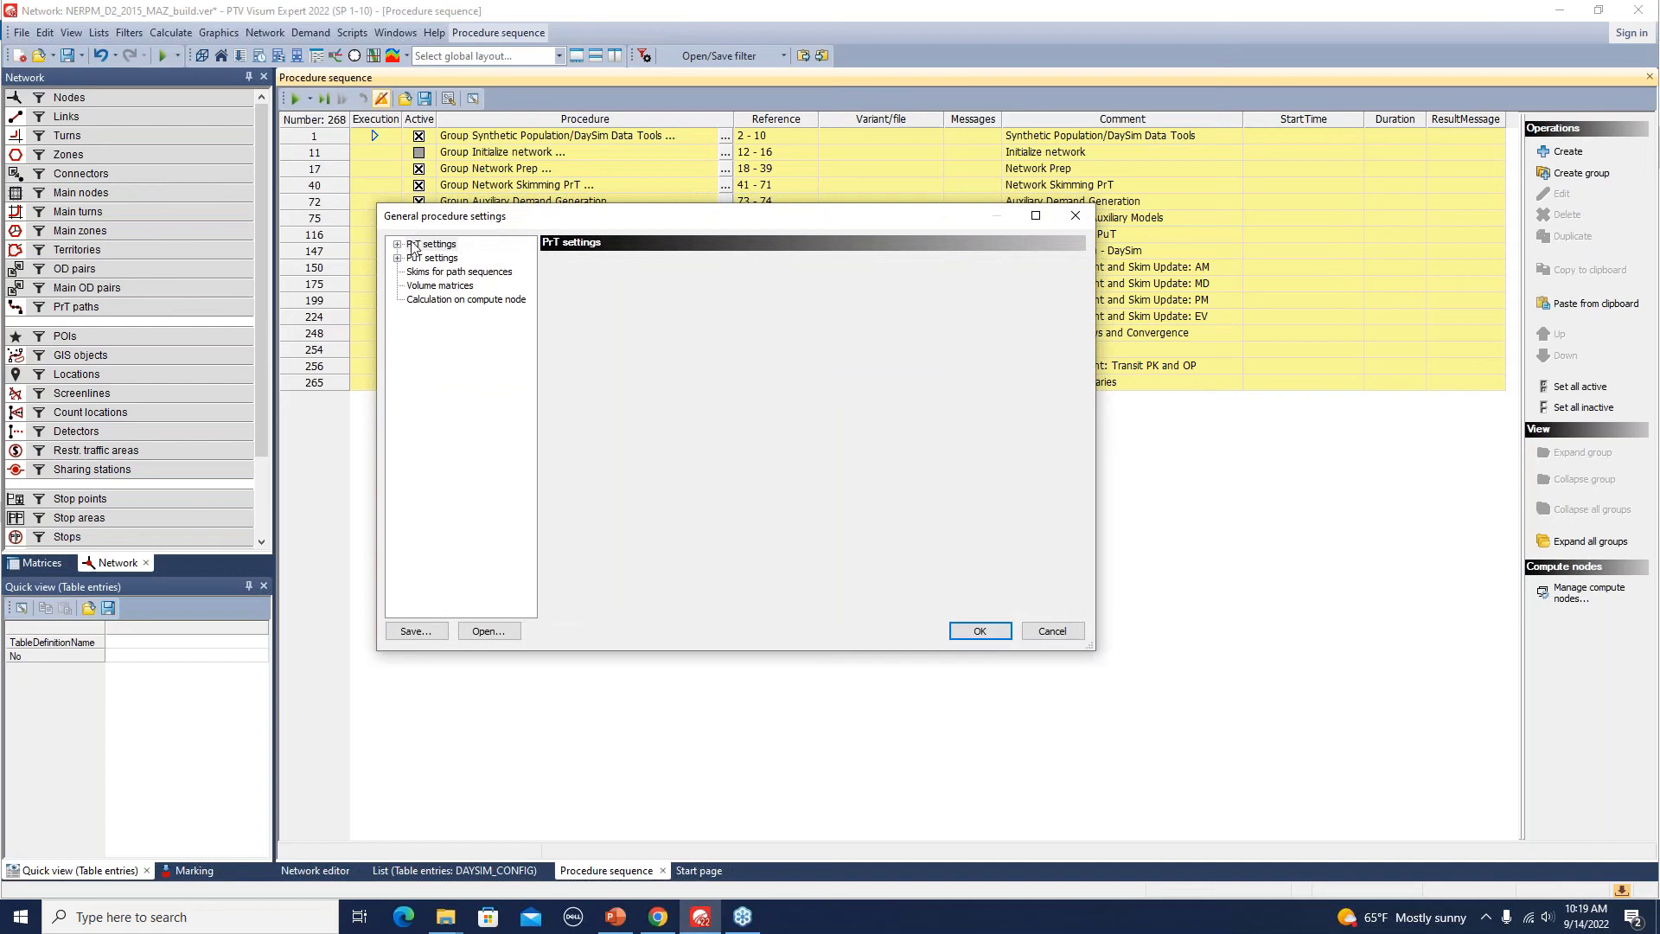
pyautogui.click(396, 245)
pyautogui.click(398, 246)
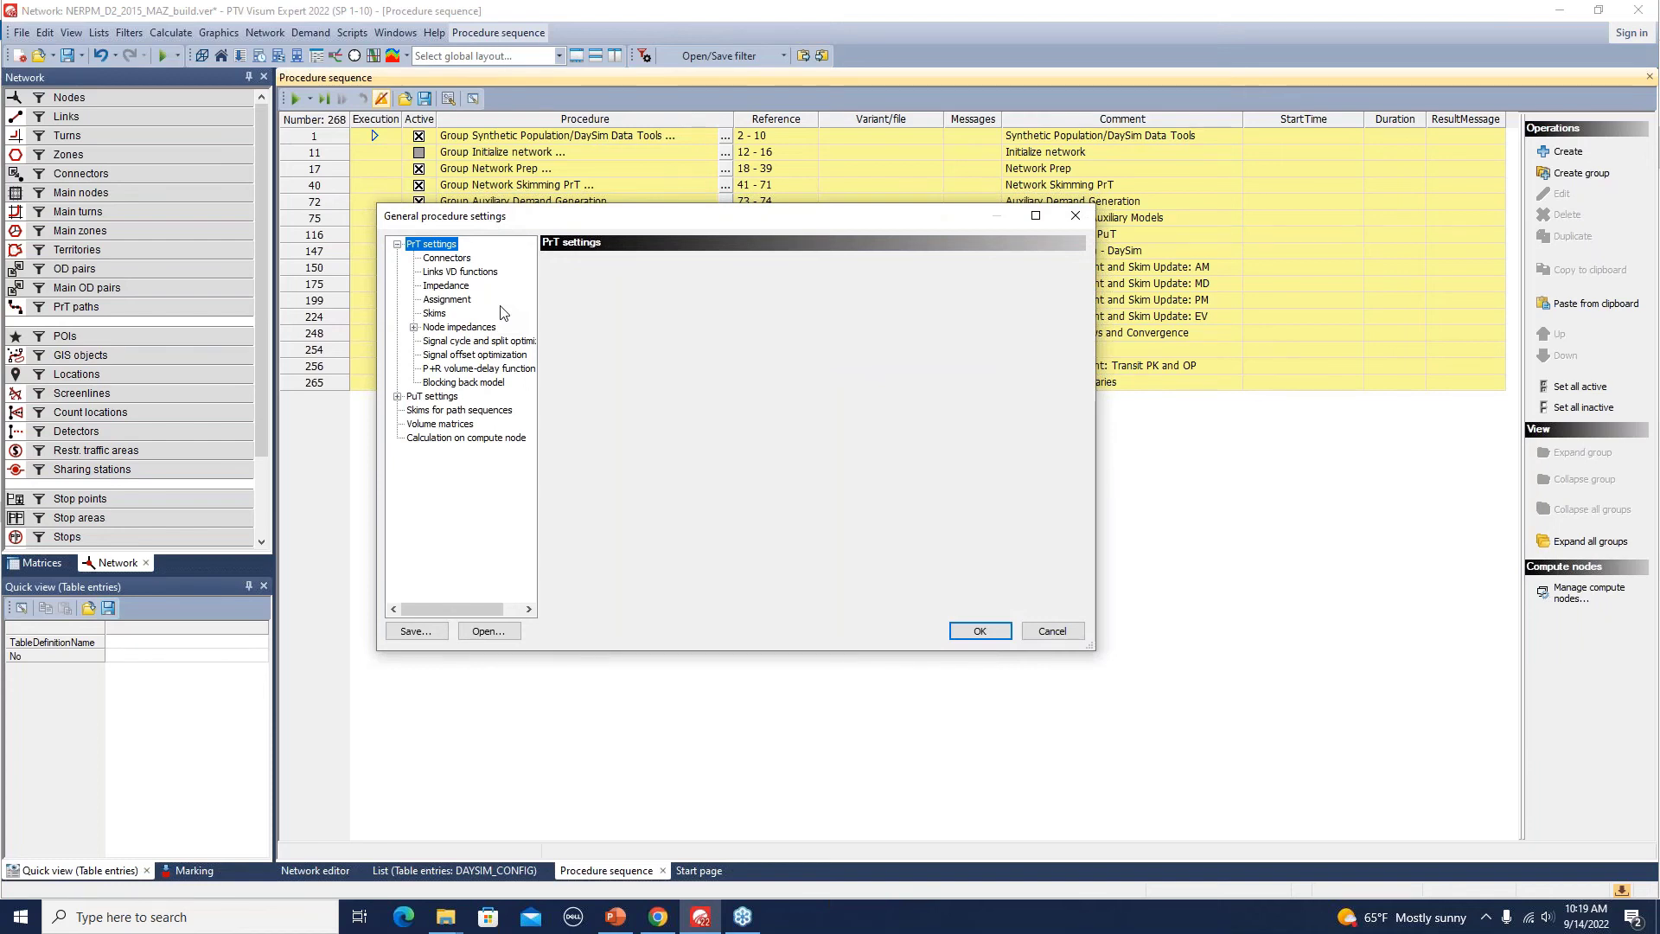
pyautogui.click(458, 301)
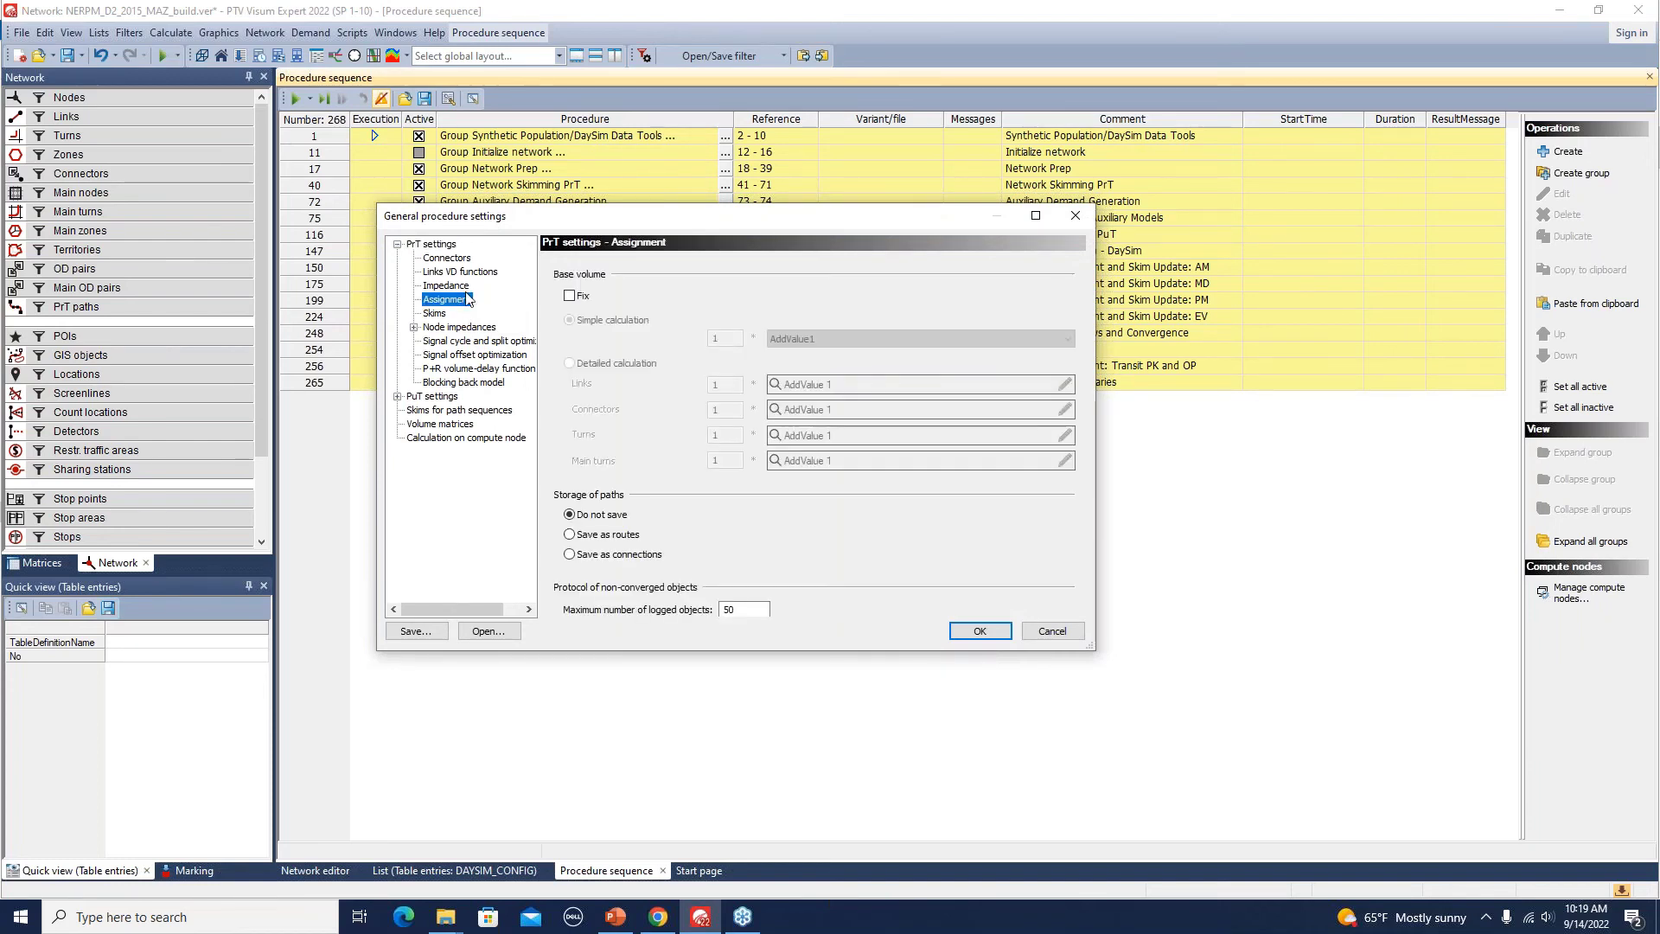
pyautogui.click(464, 275)
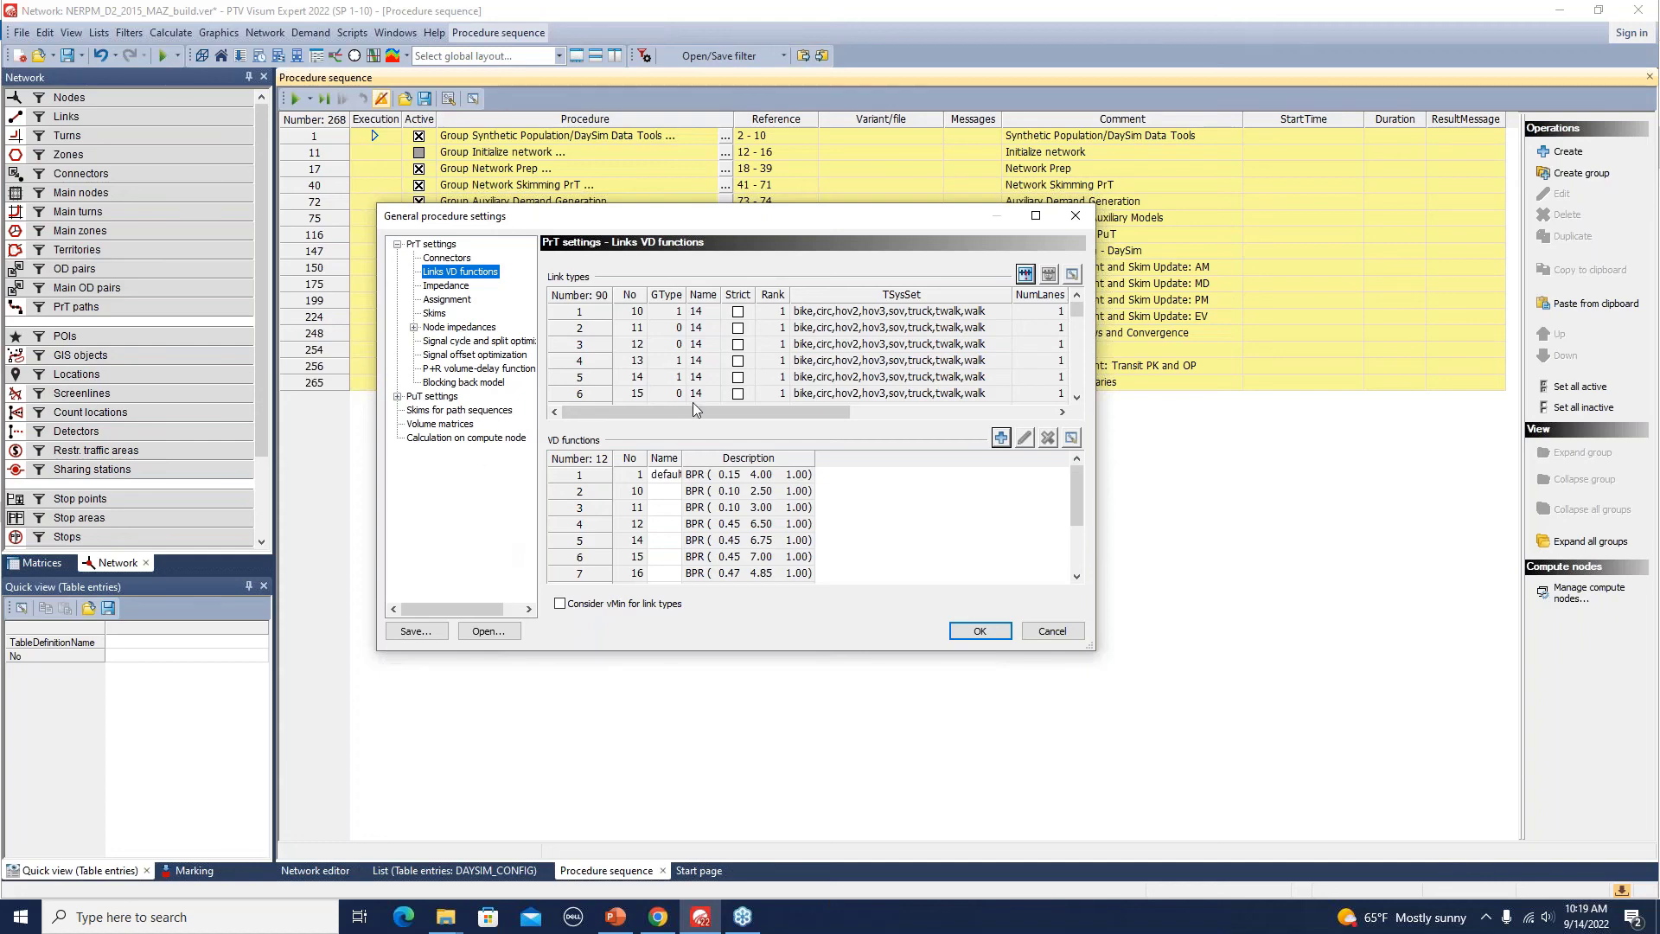
pyautogui.click(1055, 633)
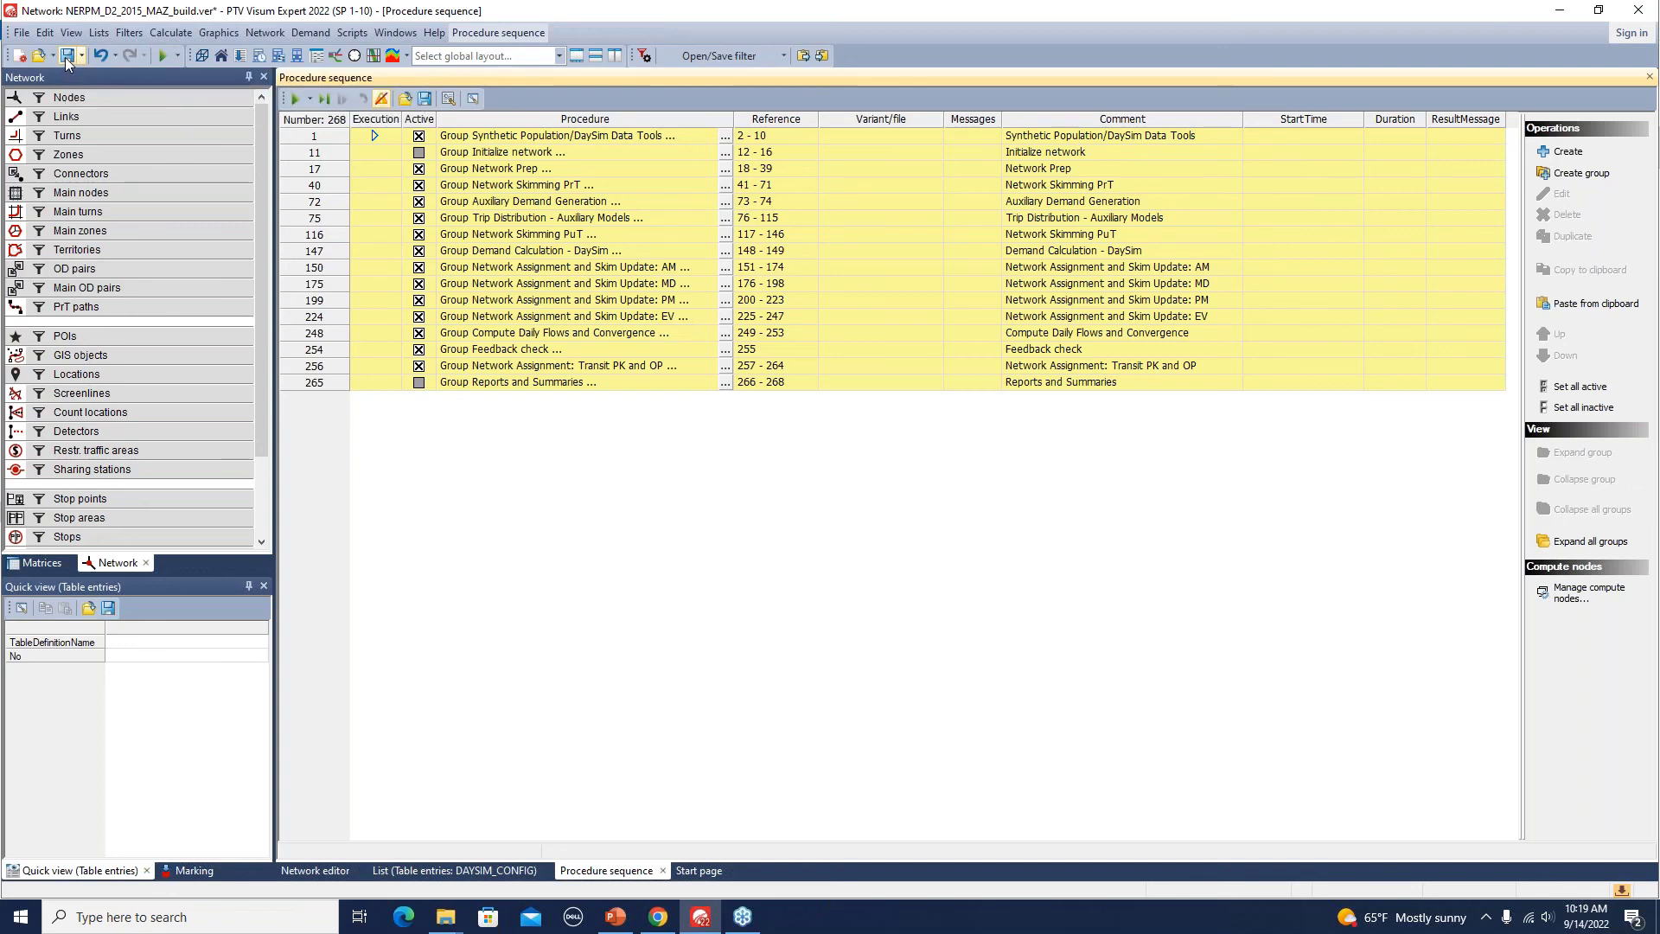
# - Save the version file NERPM_D2_2015_MAZ_build.ver, replacing the existing file
pyautogui.click(21, 35)
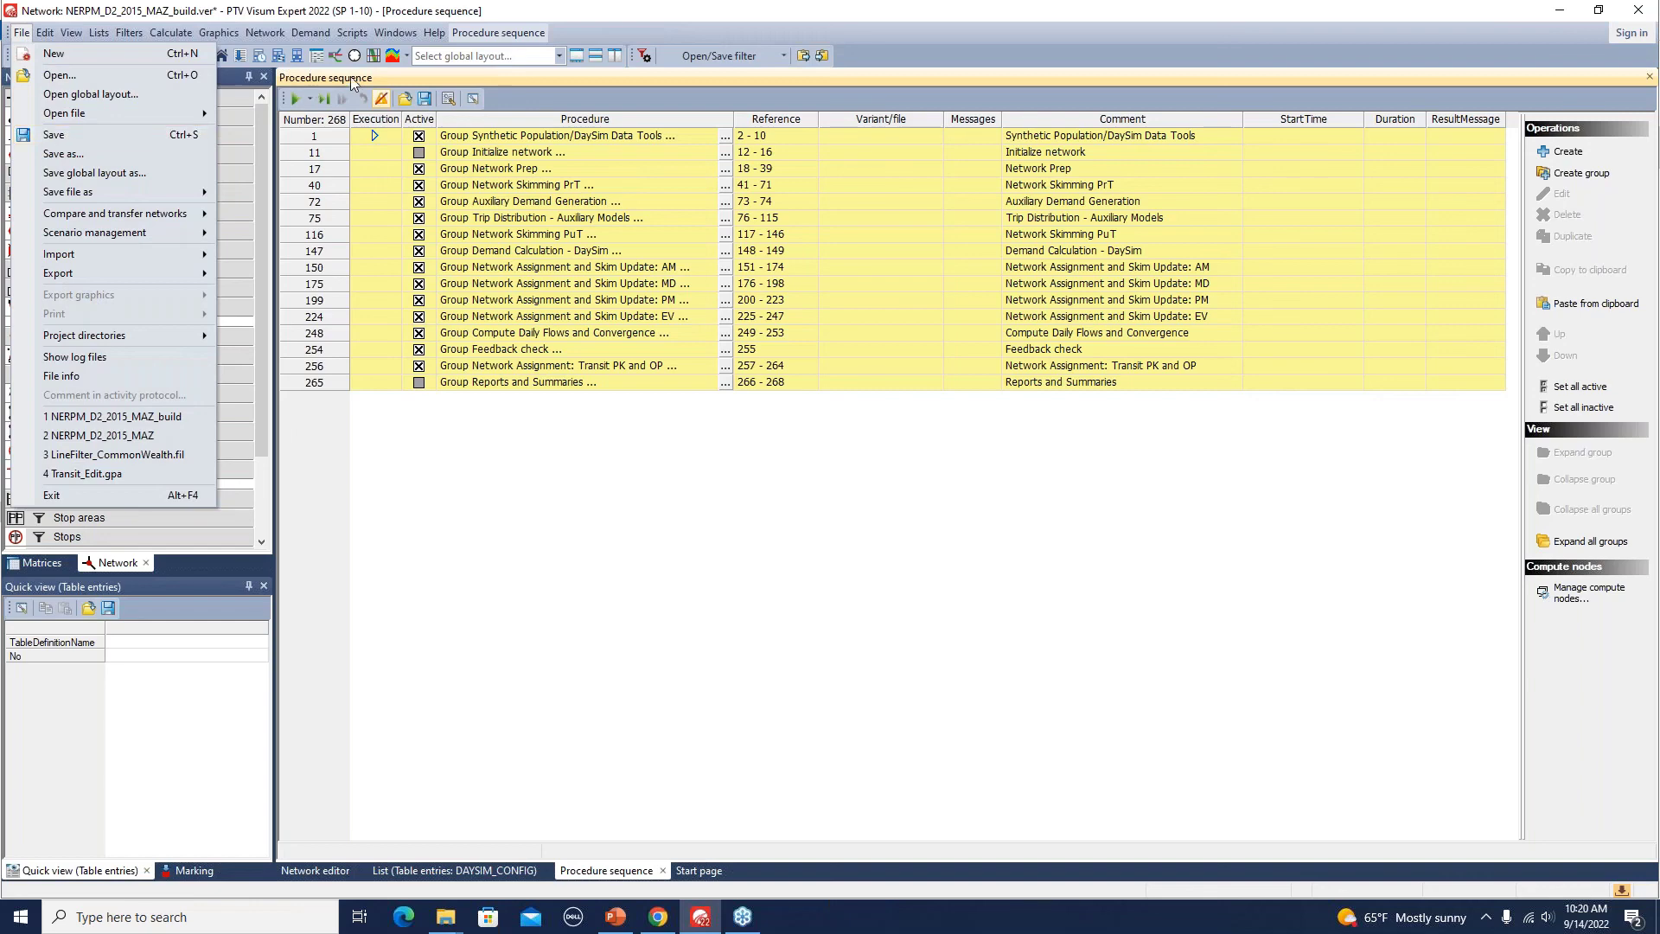
pyautogui.click(66, 61)
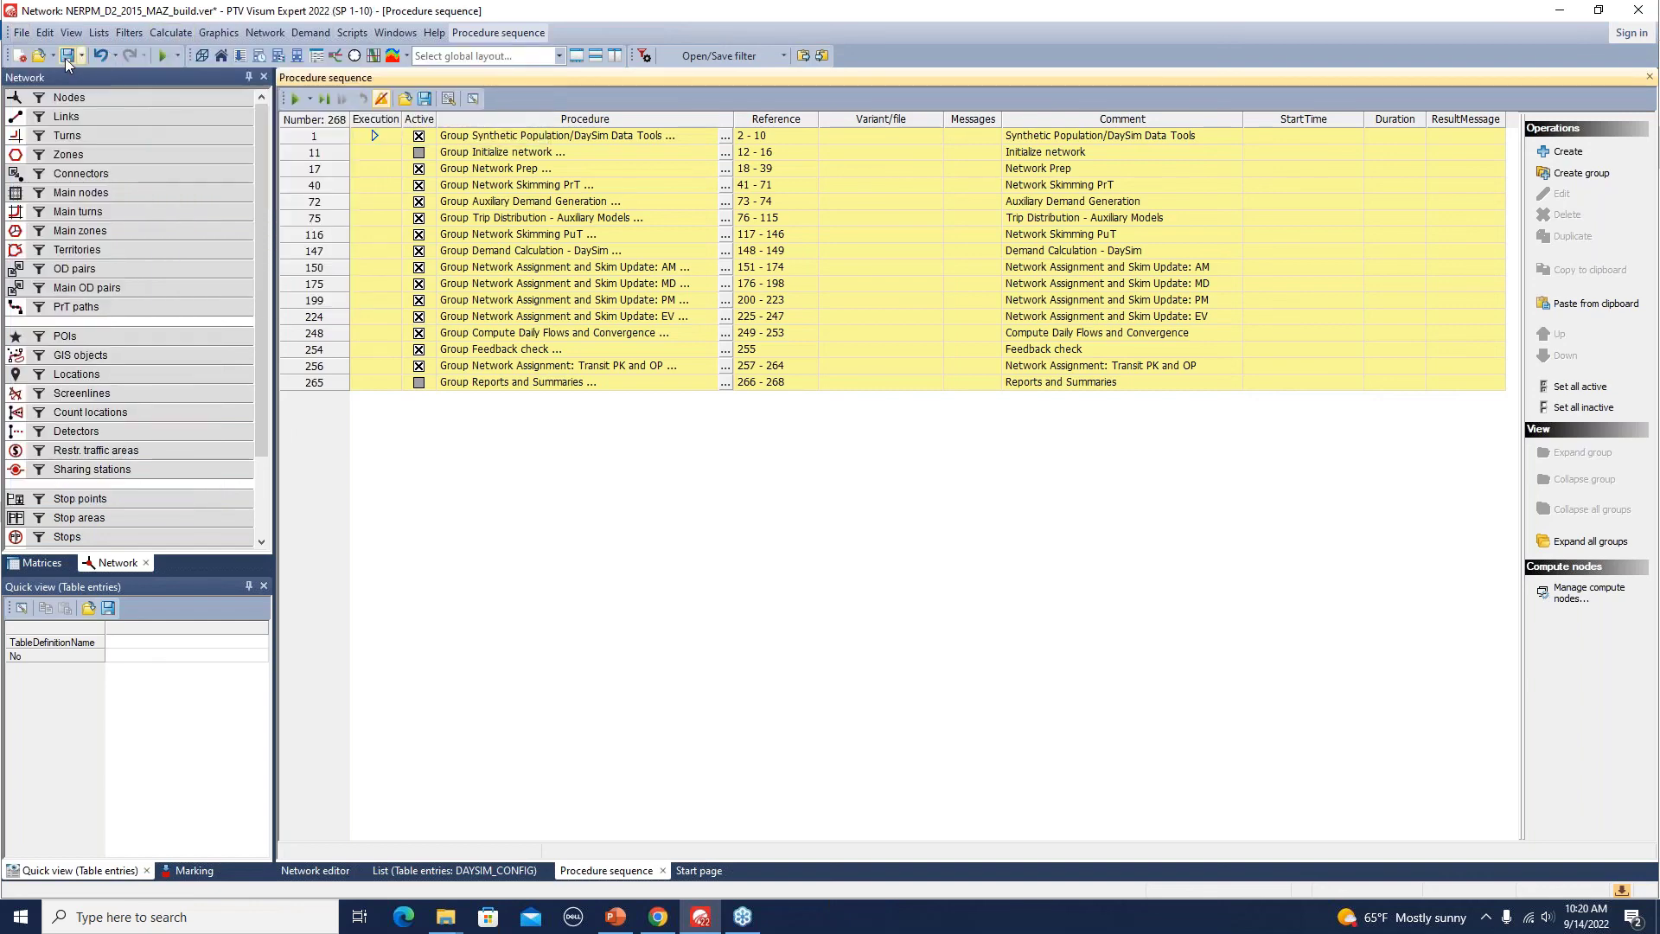
pyautogui.click(66, 58)
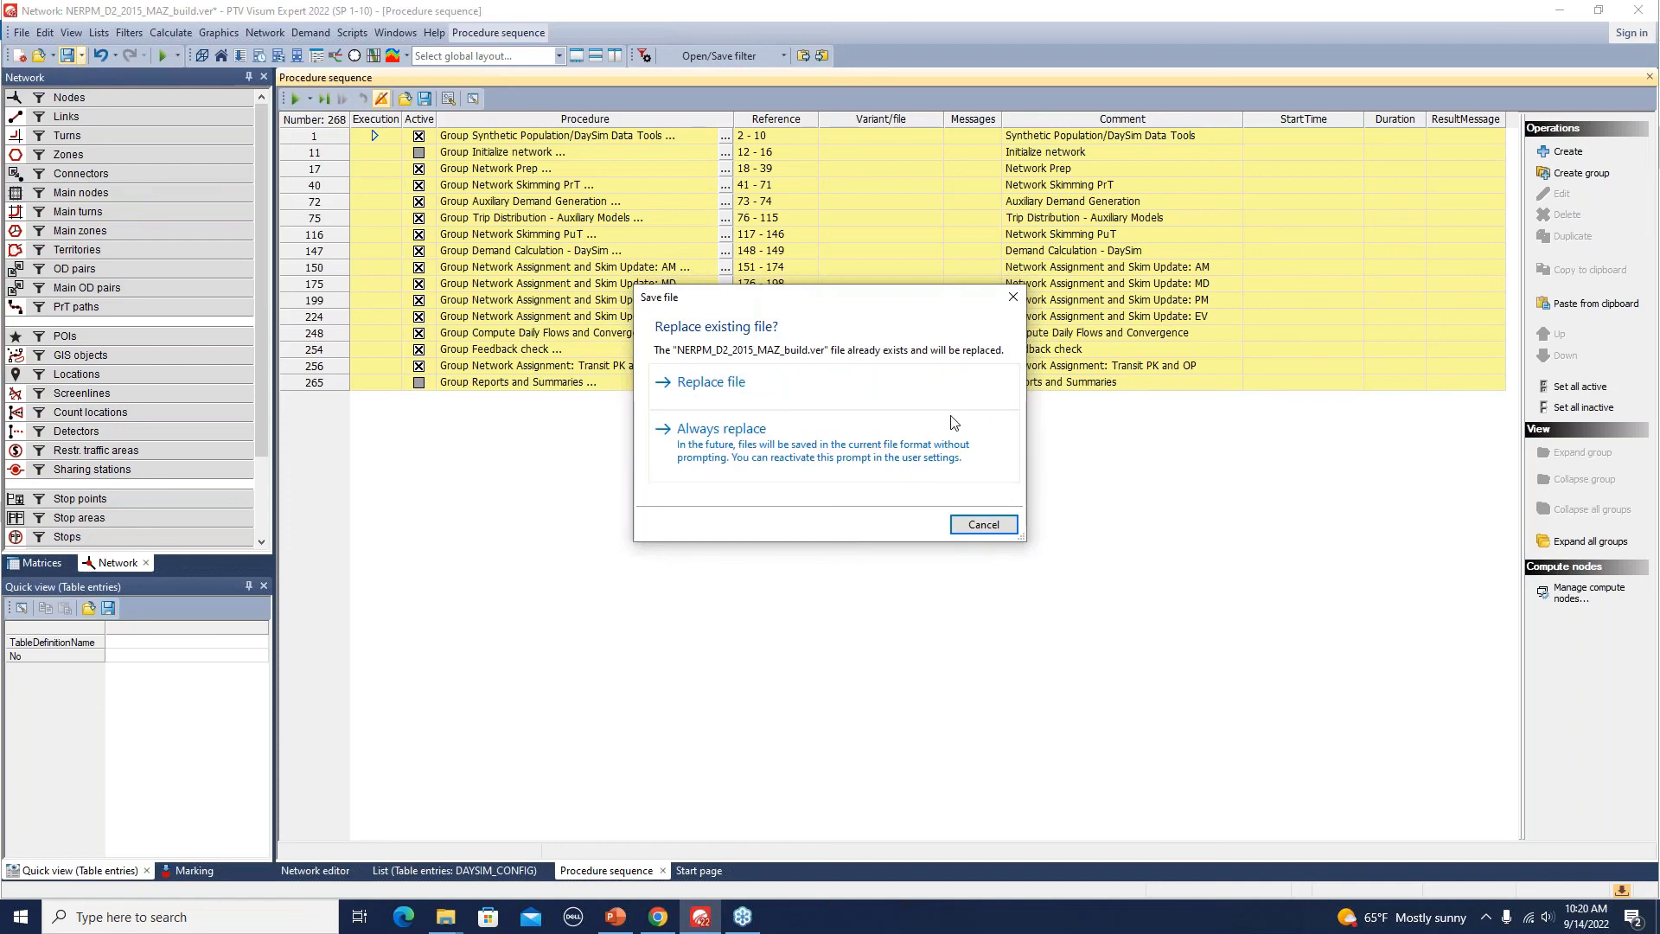
pyautogui.click(771, 388)
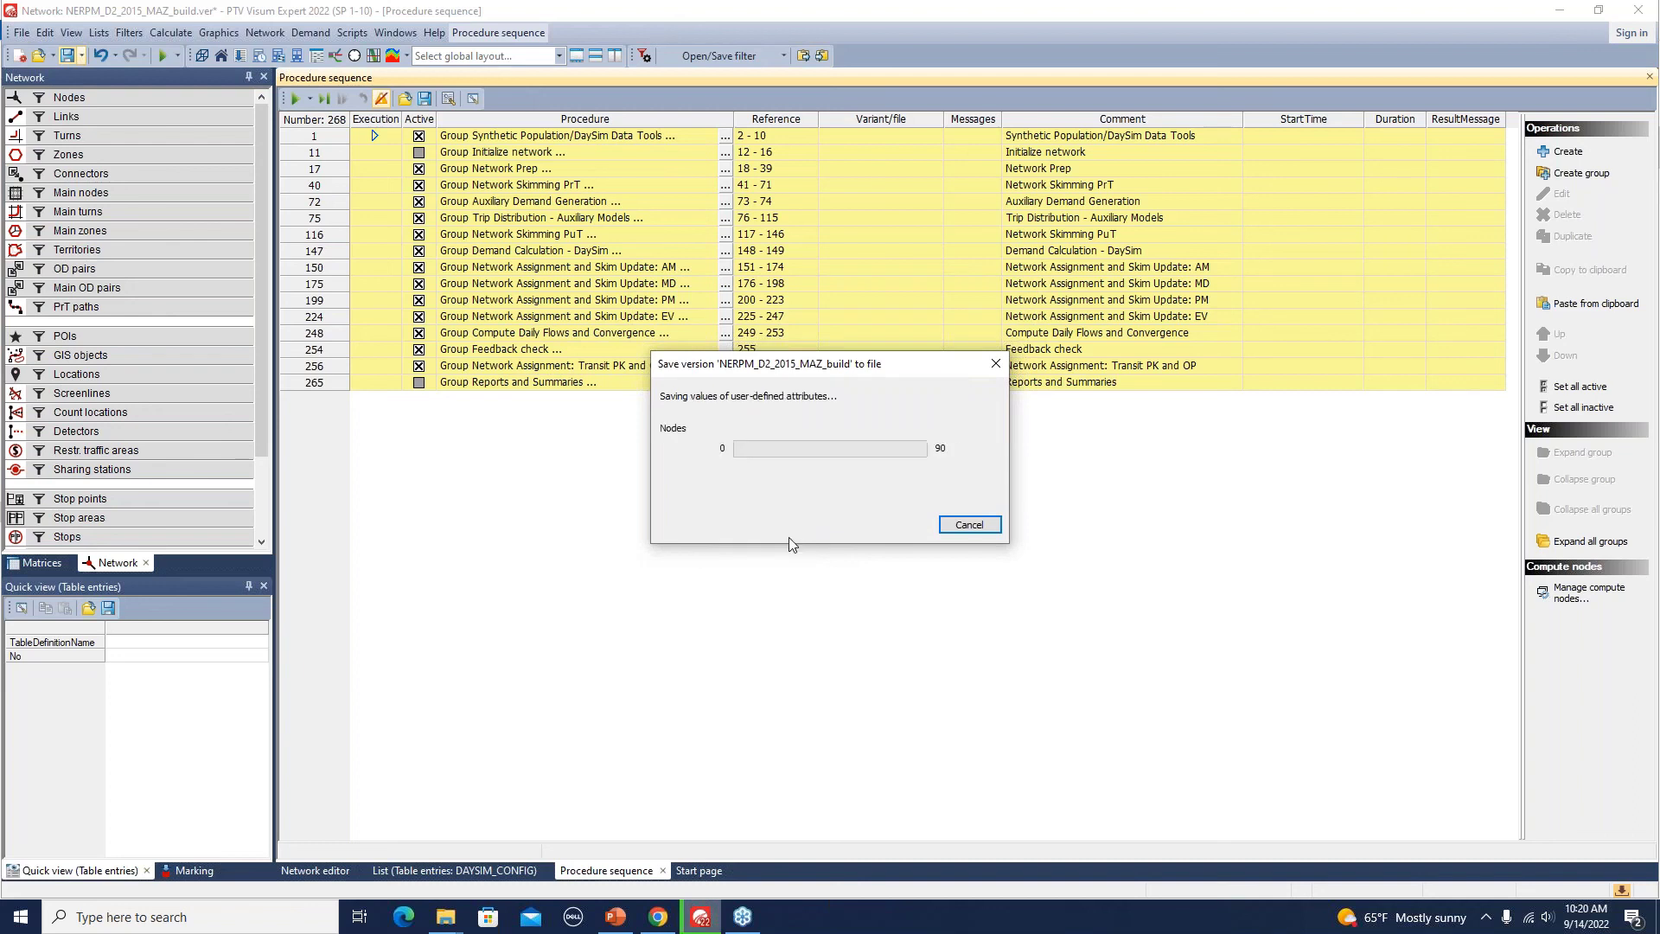